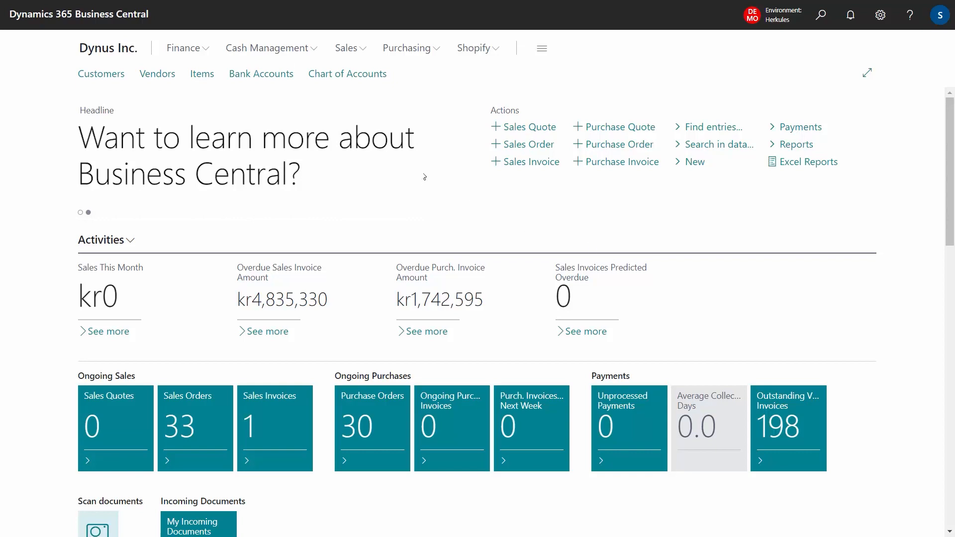
Step: Create a new sales order for the customer Discount Bikes, Paris
click(367, 51)
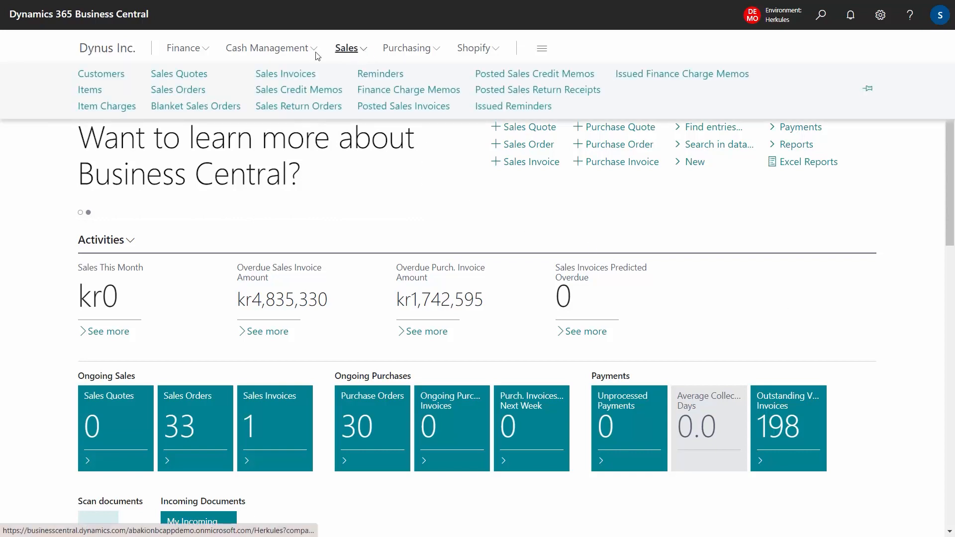
click(188, 90)
click(229, 70)
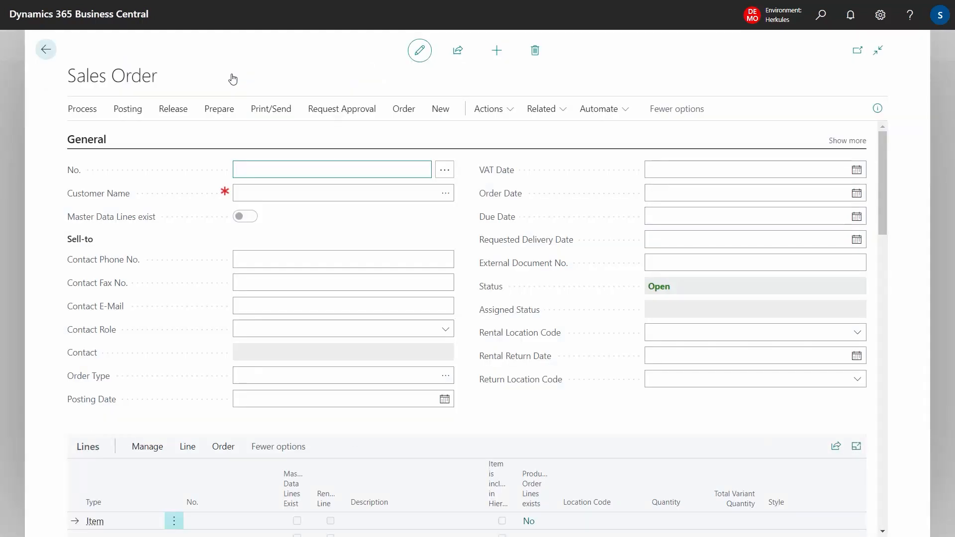
click(263, 194)
text(20000)
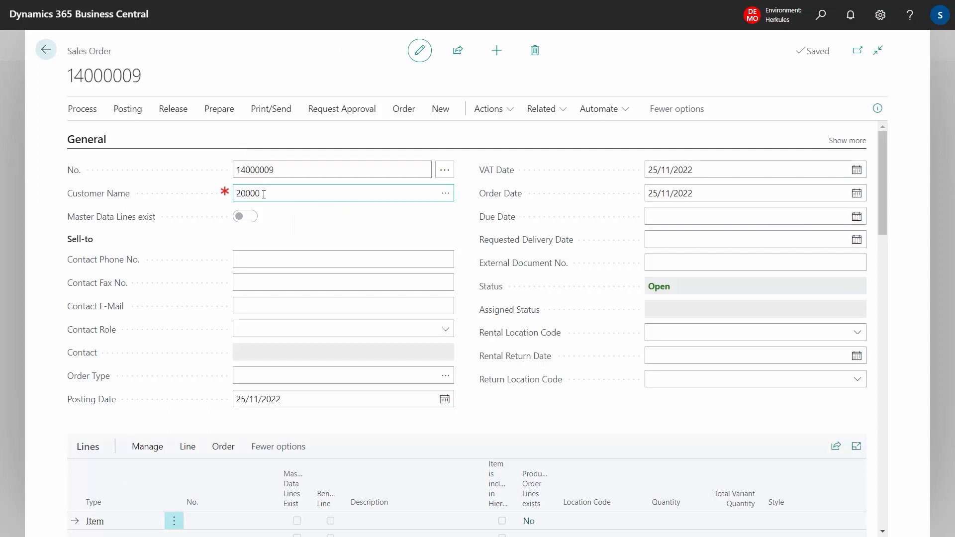
key(Tab)
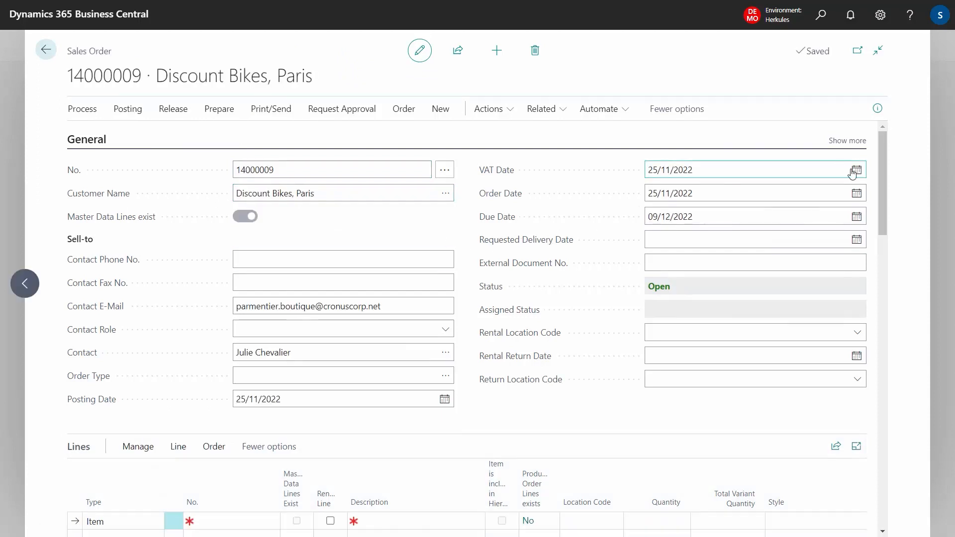
Step: Add two item lines to the sales order: item 1000 (City Bike) and item 1010 (Street Touring Bike)
scroll(235, 328, down, 3)
click(211, 380)
text(1000)
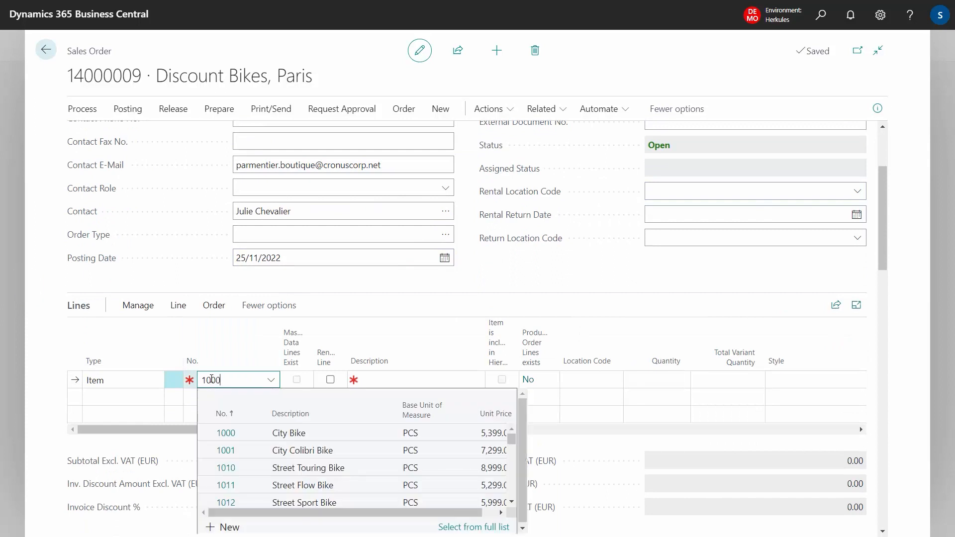
key(Tab)
click(223, 399)
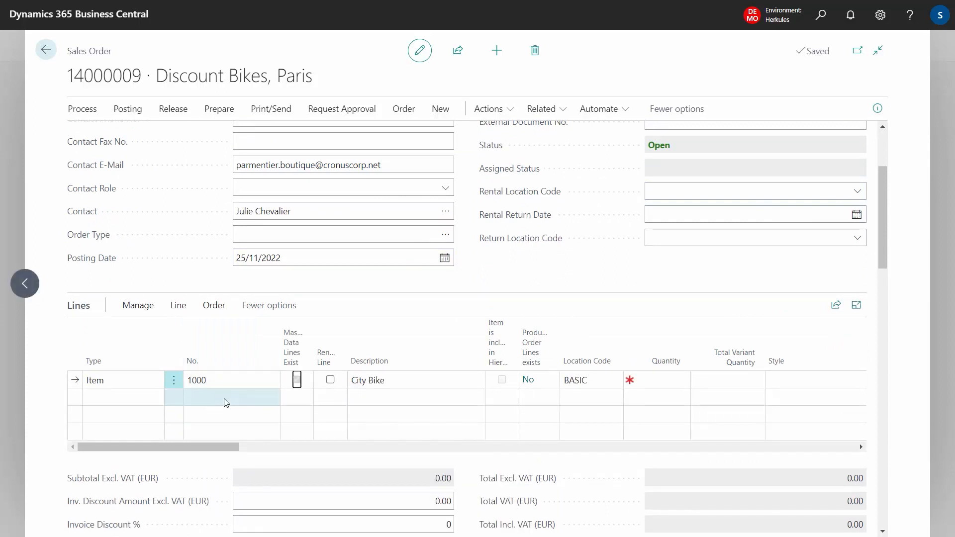
text(1010)
key(Tab)
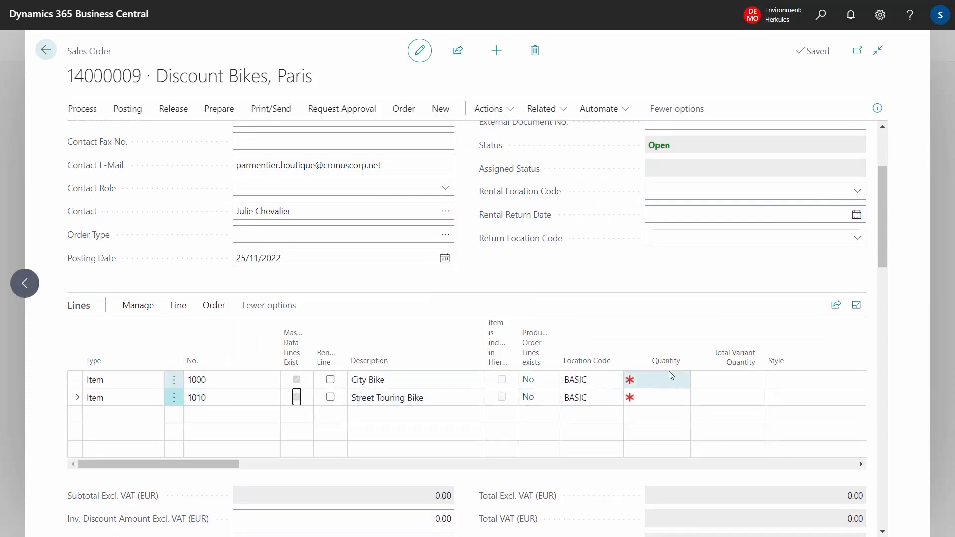
Step: Set the line quantities to 4 for the City Bike and 6 for the Street Touring Bike
click(669, 374)
text(4)
key(Down)
text(6)
click(508, 295)
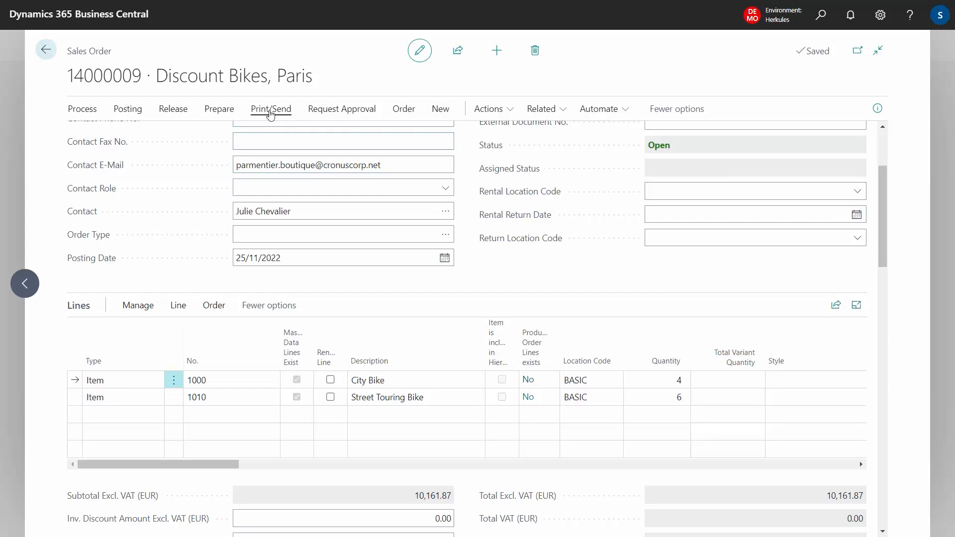
Step: Preview the sales order confirmation and read through its item lines and the texts printed with them
click(270, 111)
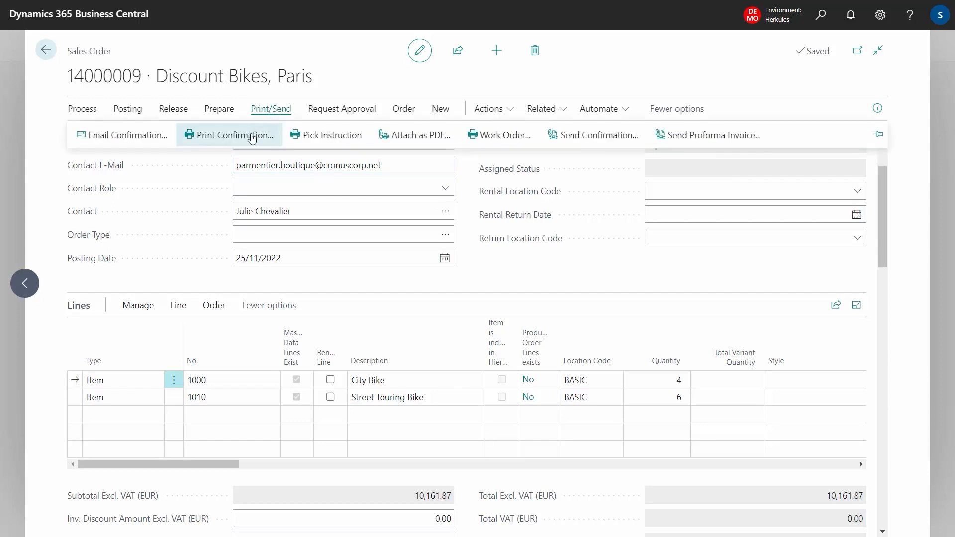
click(252, 136)
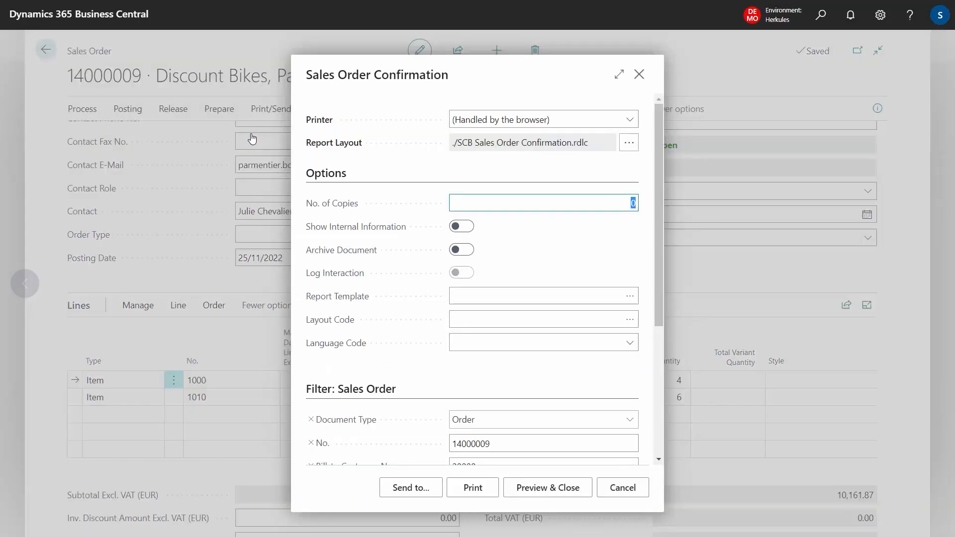
click(551, 491)
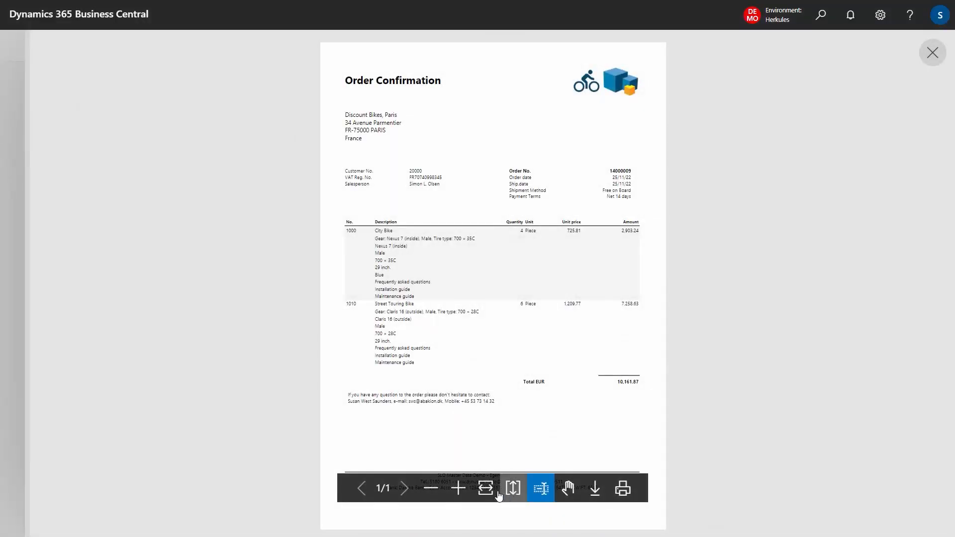
click(485, 489)
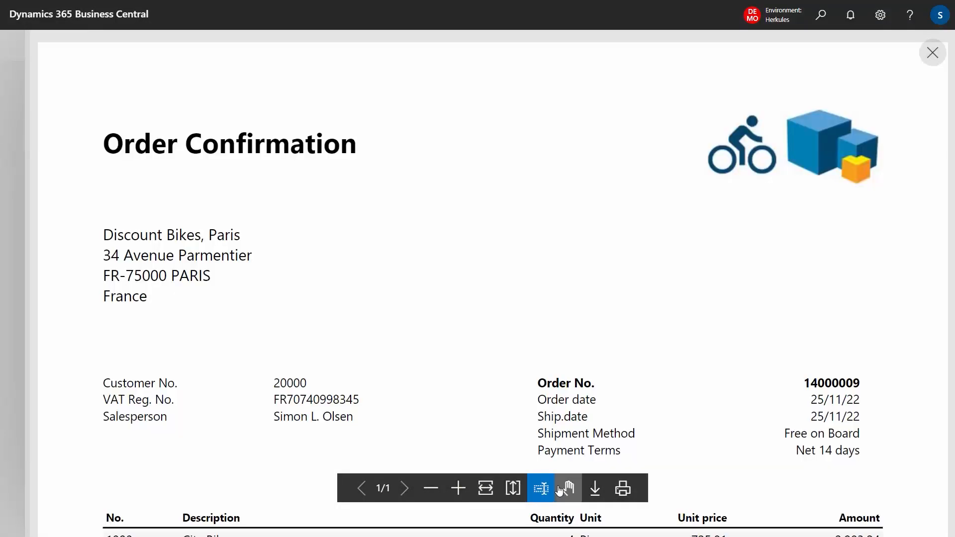
click(568, 488)
scroll(565, 435, down, 8)
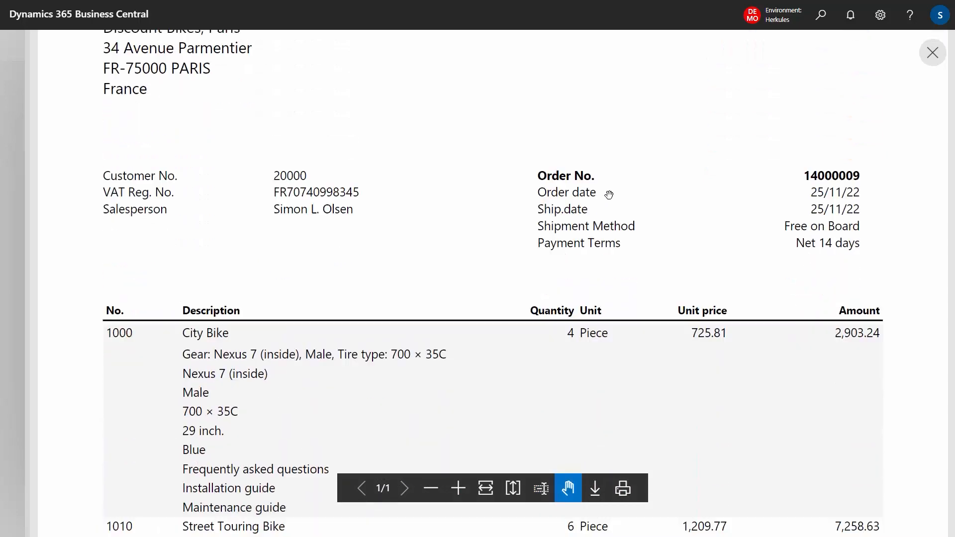
scroll(398, 378, down, 3)
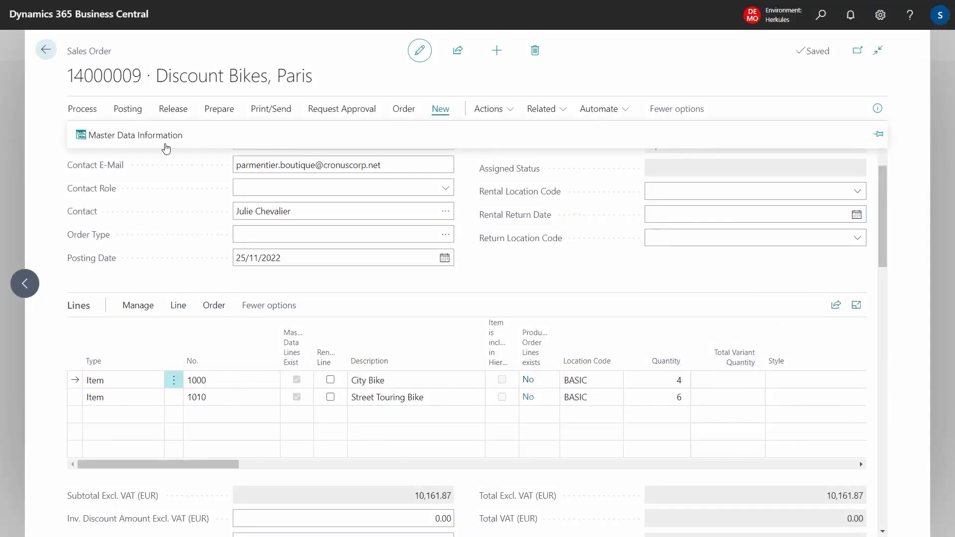
Step: Add a Footer line to the order's master data information with the description "To be shipped within two weeks from now"
click(135, 137)
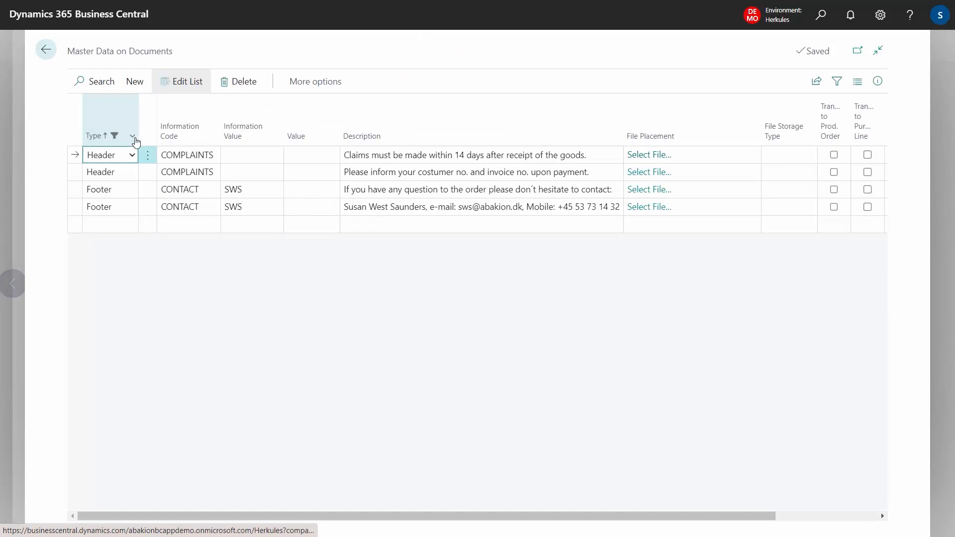
click(109, 224)
click(131, 224)
click(102, 260)
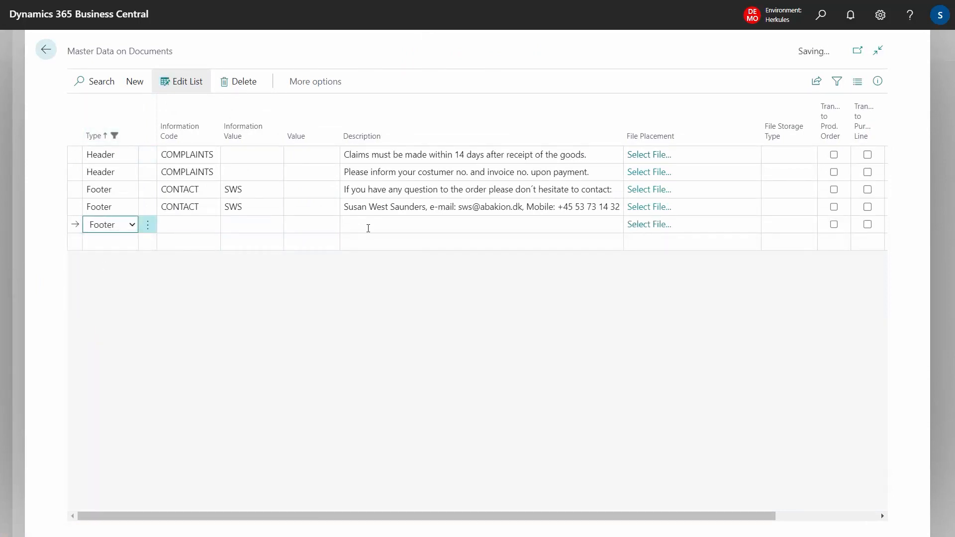
click(368, 229)
text(To be shipped wit)
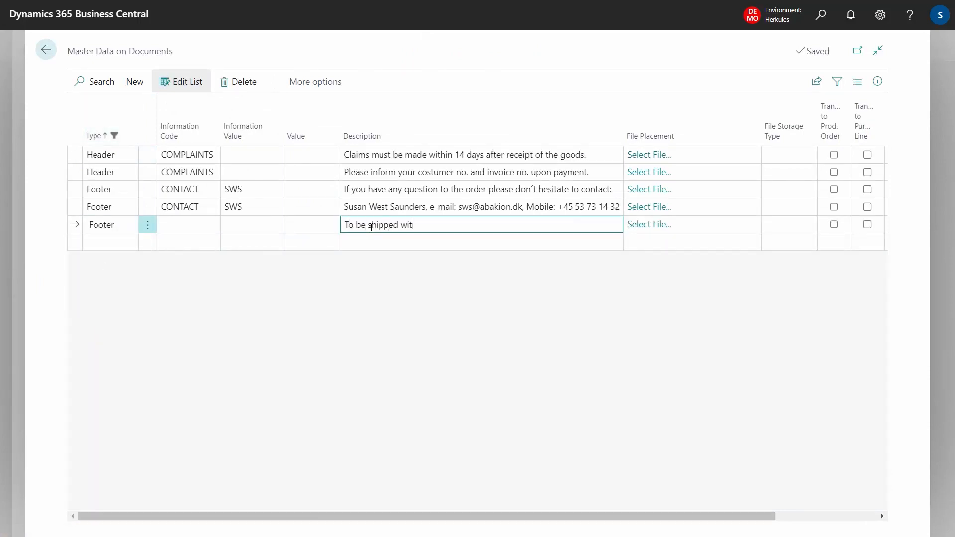
text(hin two weeks from now)
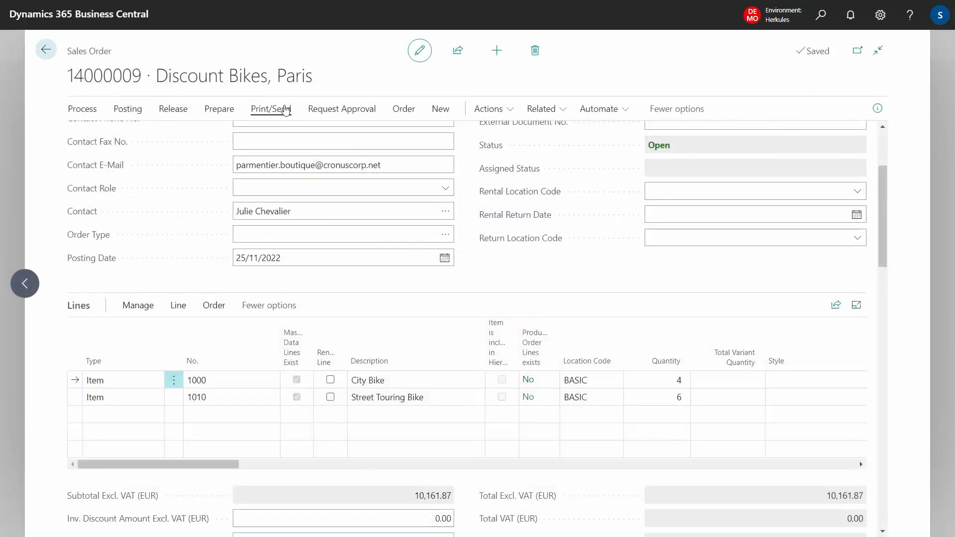
Step: Preview the order confirmation again to check the footer texts below the total, and close the preview
click(271, 108)
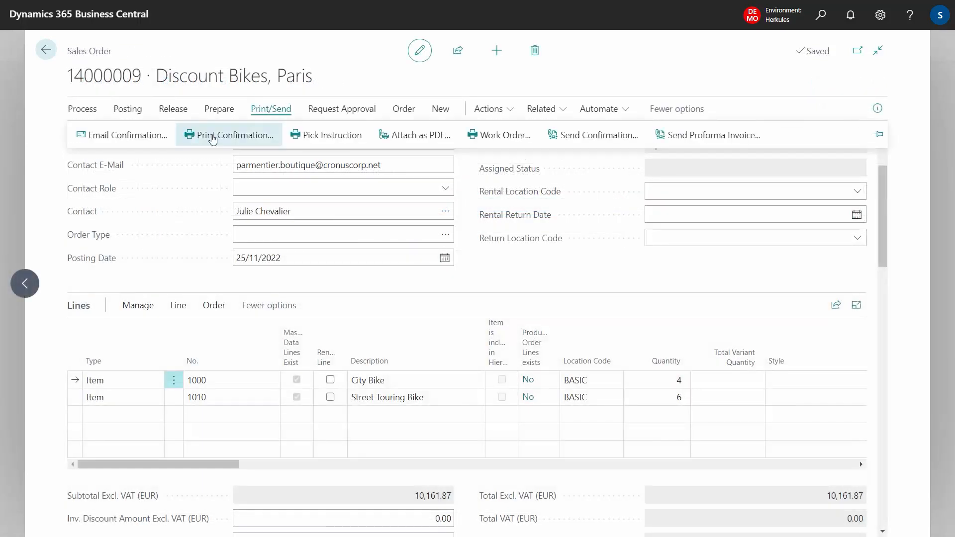
click(213, 135)
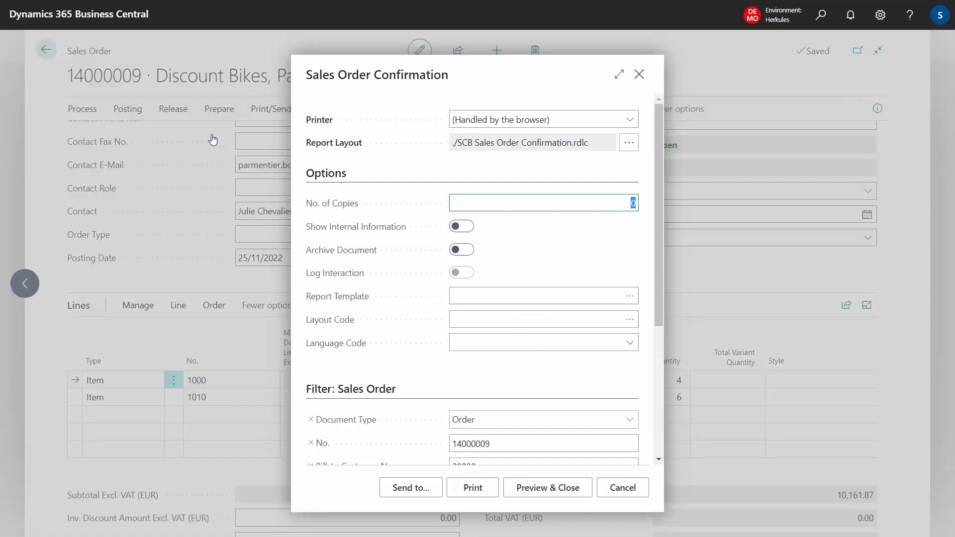
click(547, 488)
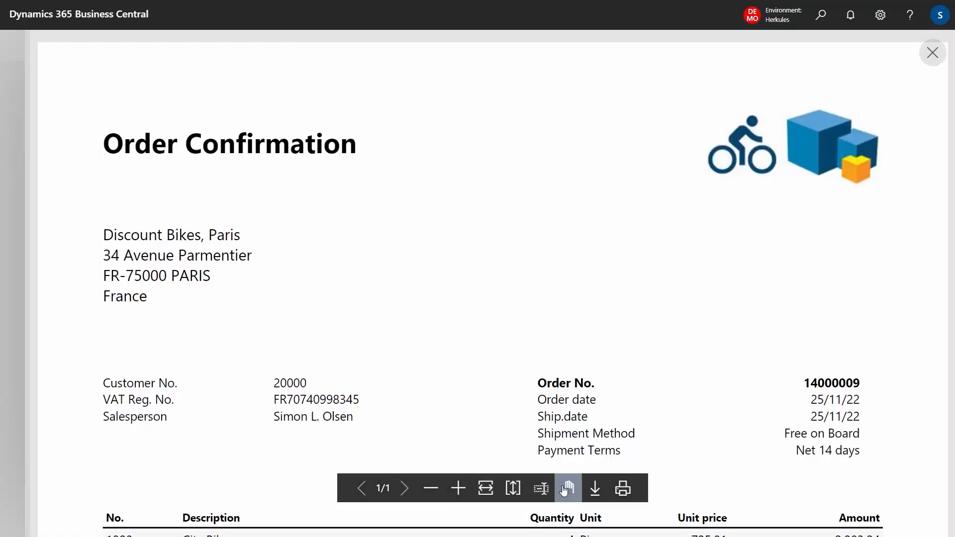
click(564, 491)
scroll(656, 390, down, 8)
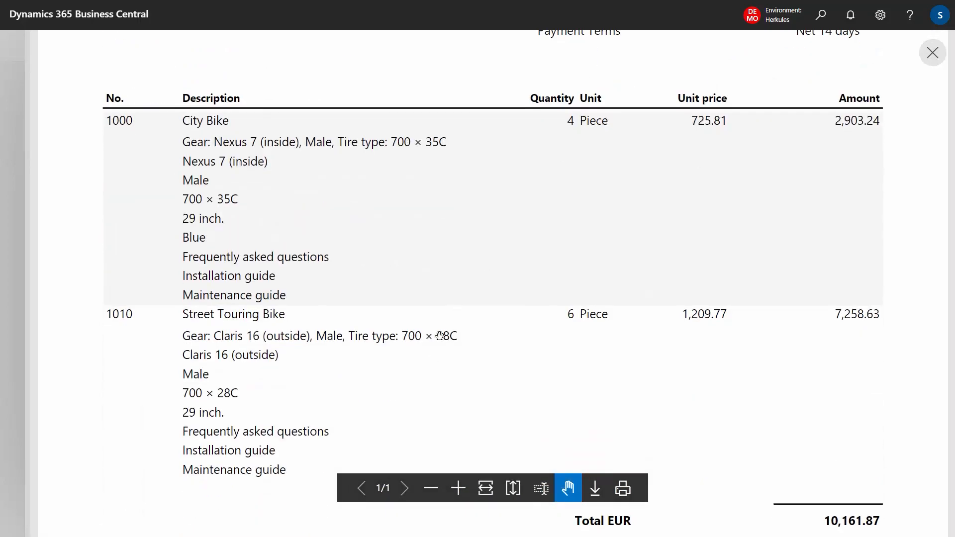
scroll(440, 336, down, 4)
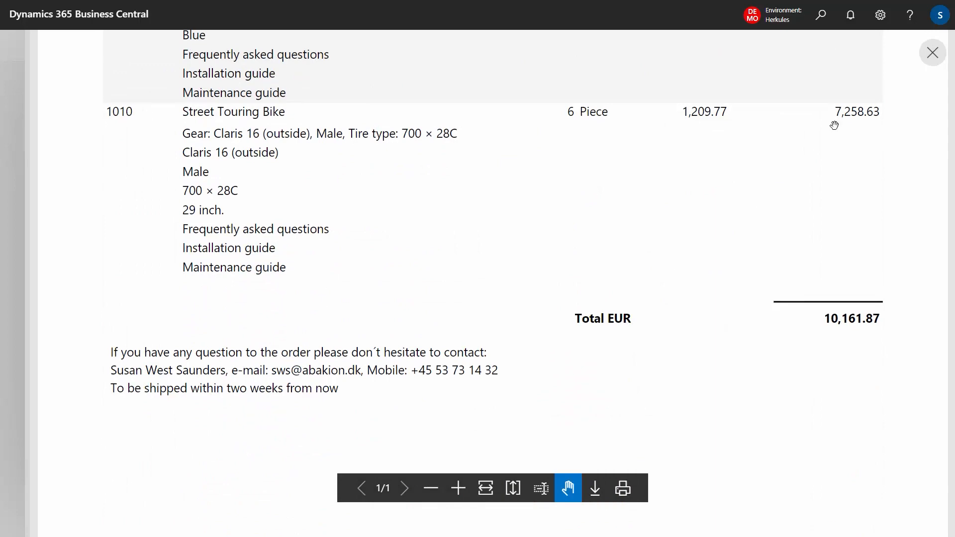
click(931, 62)
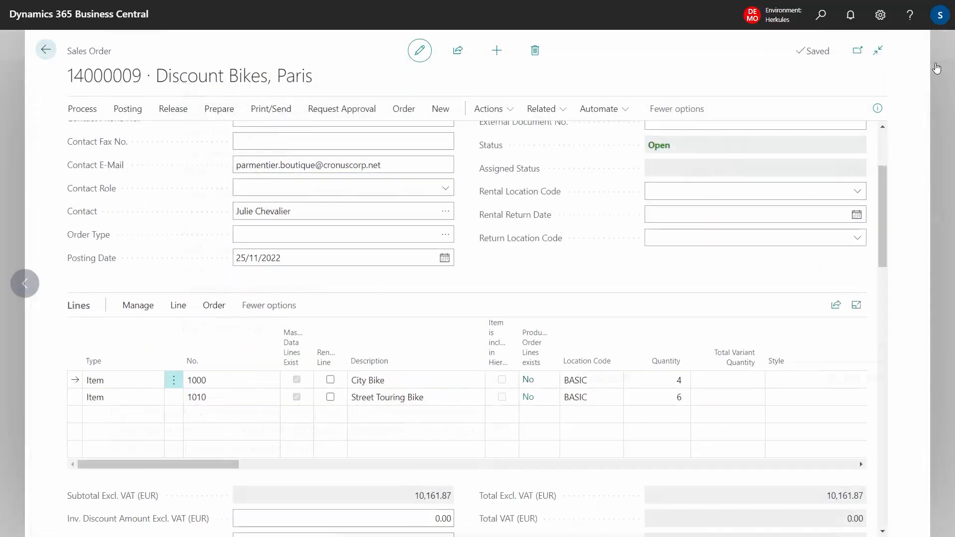
Step: Open the order's master data information and examine the print settings and posting action options of the COMPLAINTS header lines
click(440, 109)
click(167, 141)
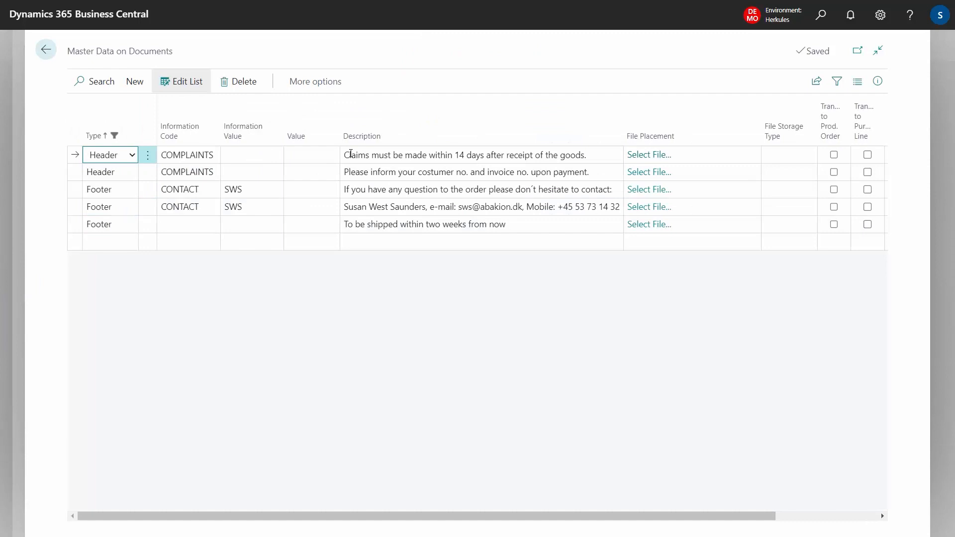
click(406, 154)
key(Down)
key(Up)
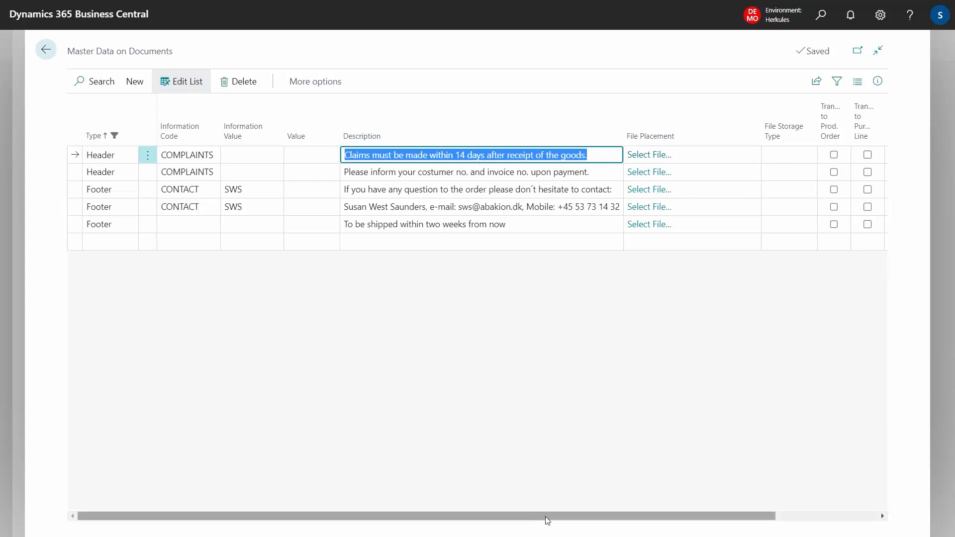
drag(545, 518, 677, 510)
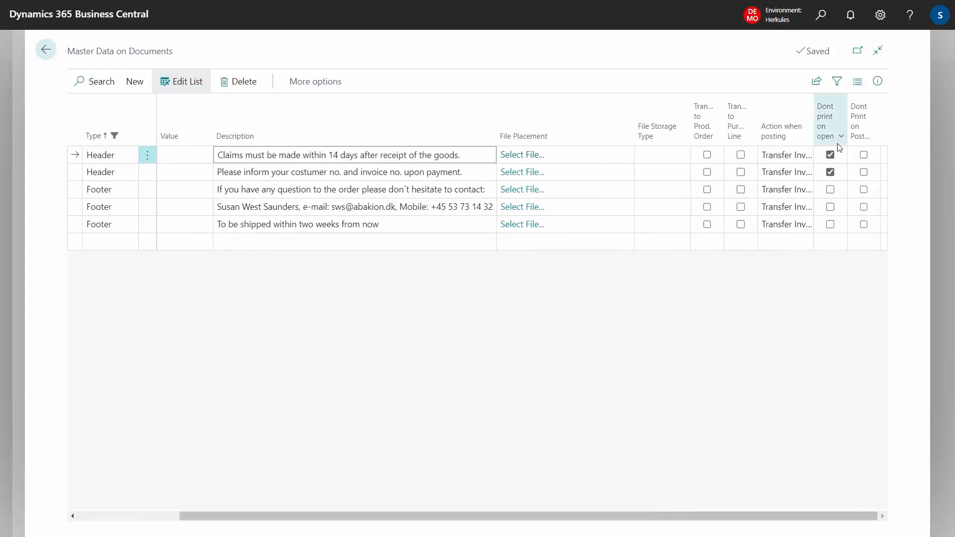
mouse_move(828, 138)
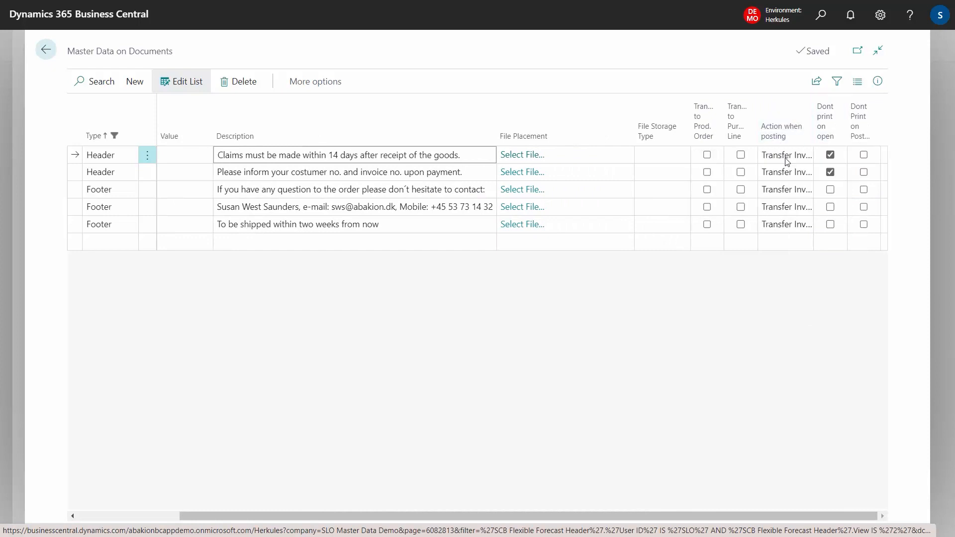
click(799, 157)
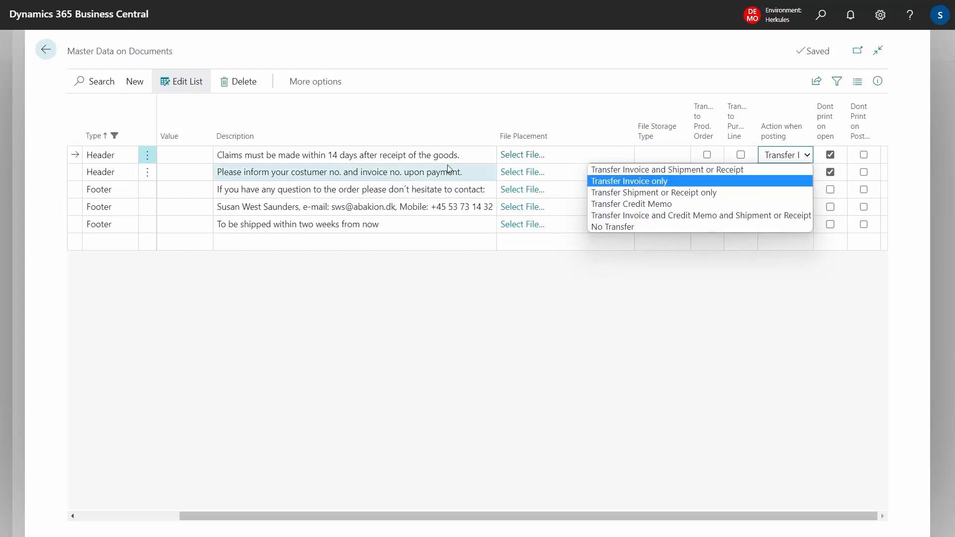
click(351, 158)
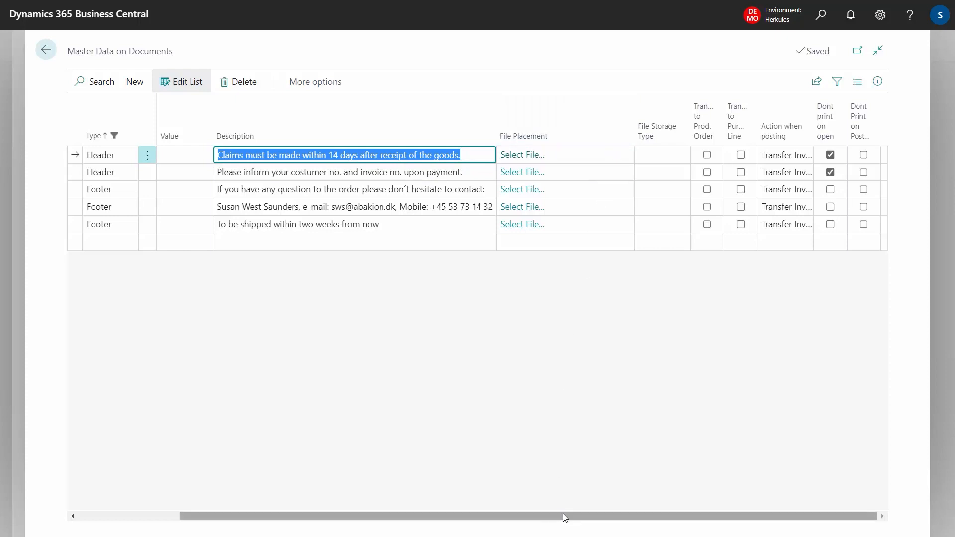
Step: Add a Header line to the order's master data with the description "Here is a list of your ordering"
drag(564, 515, 231, 508)
click(112, 248)
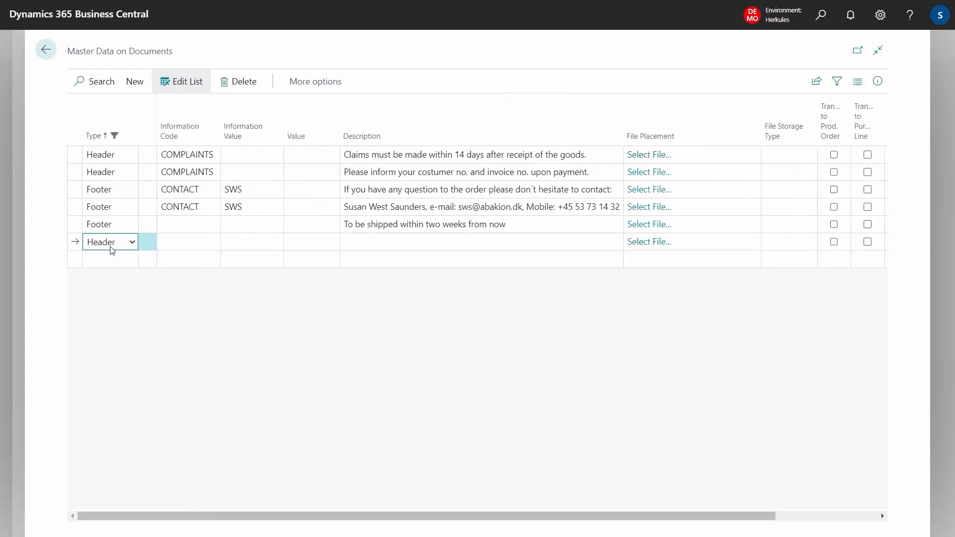
click(393, 240)
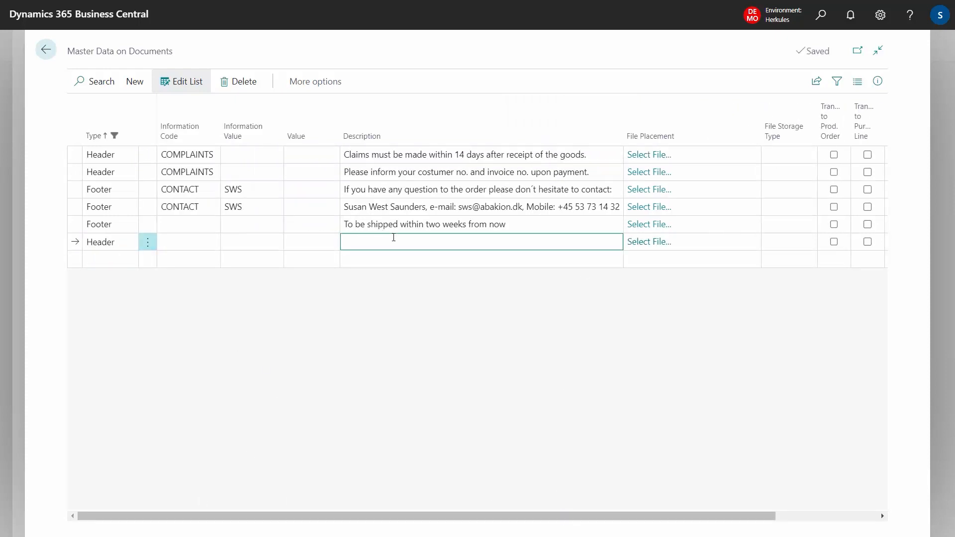
text(Here is a list of your ordering)
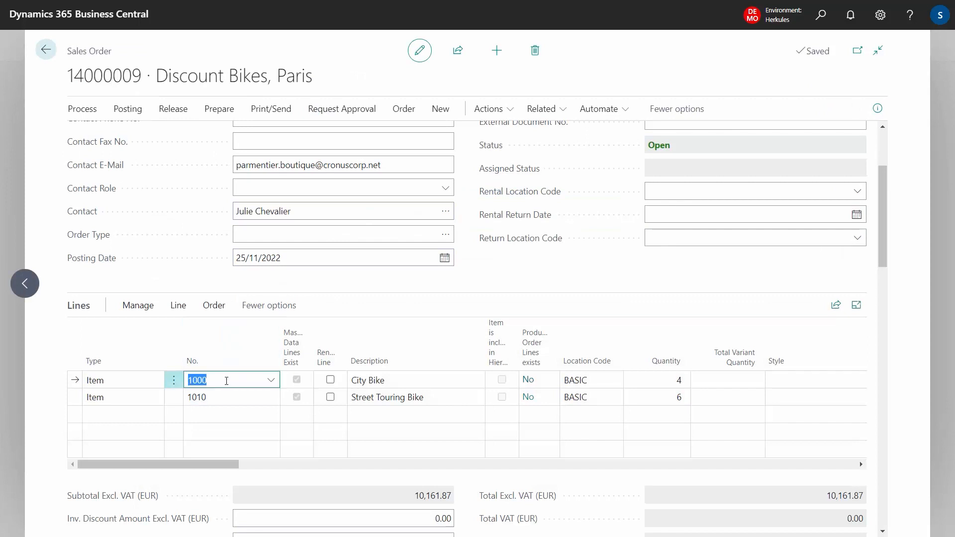
Step: Open the master data of the City Bike order line and examine the posting and print settings of "Frequently asked questions"
click(179, 306)
click(343, 354)
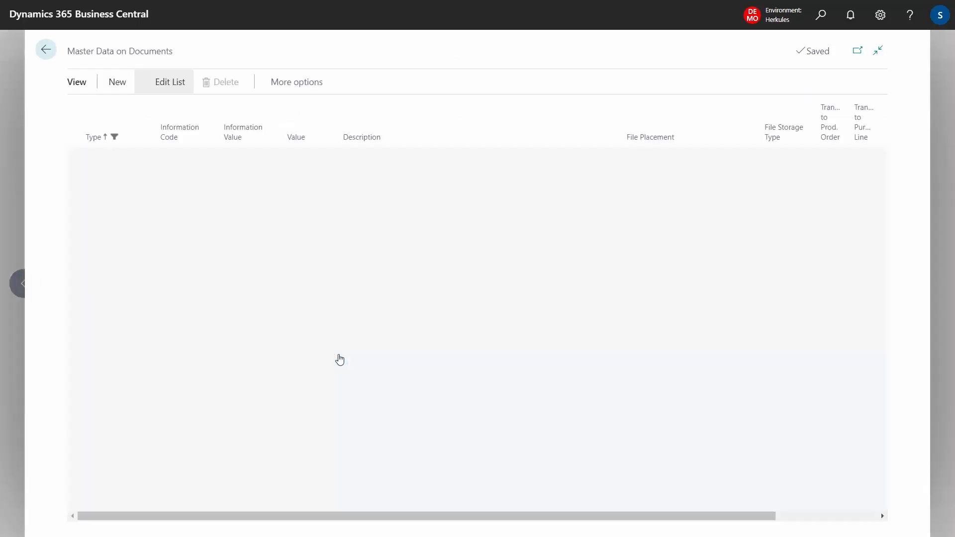
click(480, 260)
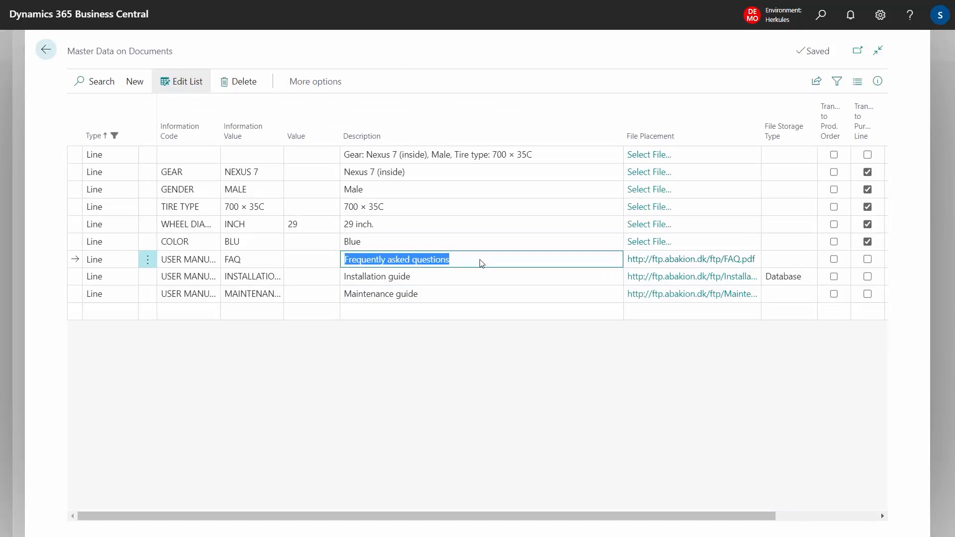
key(Tab)
key(Tab)
key(Tab)
key(Tab)
key(Tab)
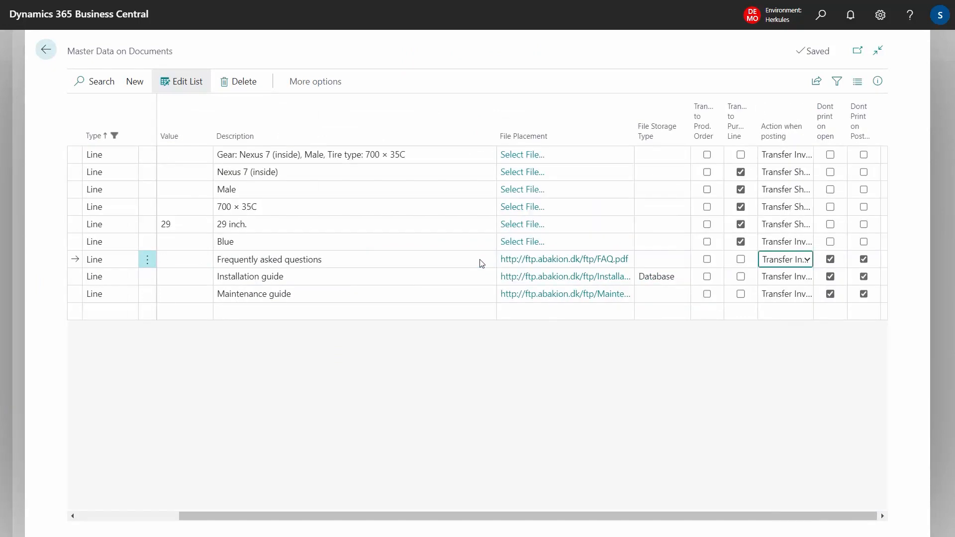
Step: Change the description of the COLOR line in the City Bike's master data to "Light Blue"
key(shift+Tab)
key(shift+Tab)
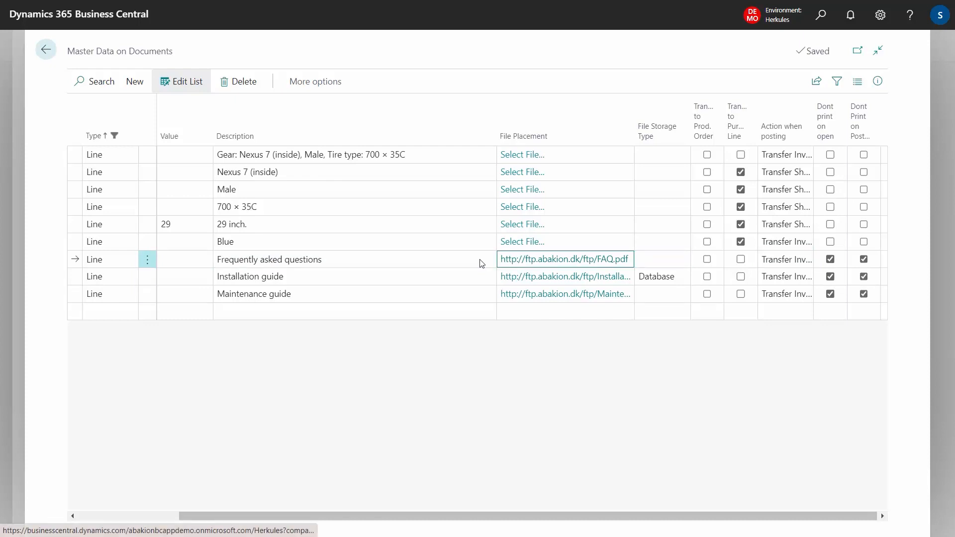
drag(431, 515, 262, 510)
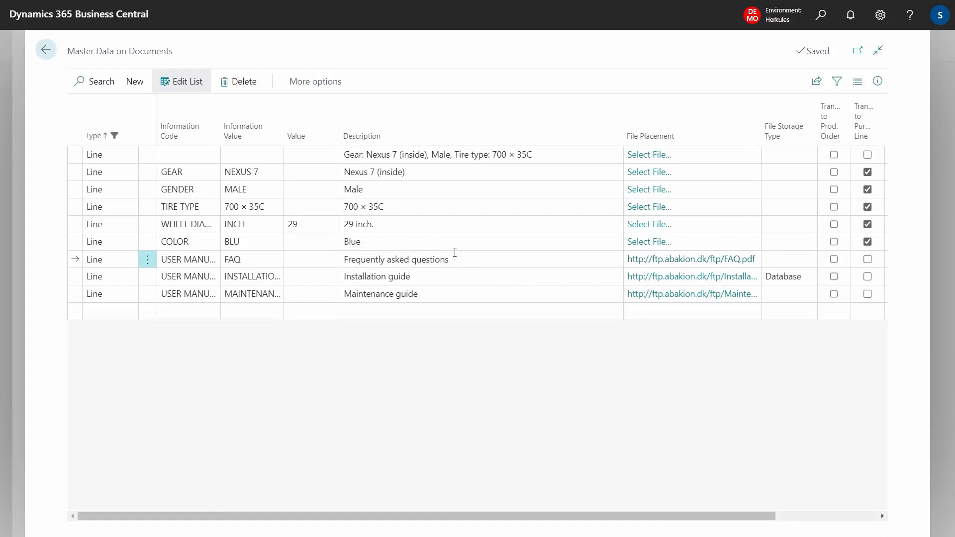
click(377, 244)
click(382, 244)
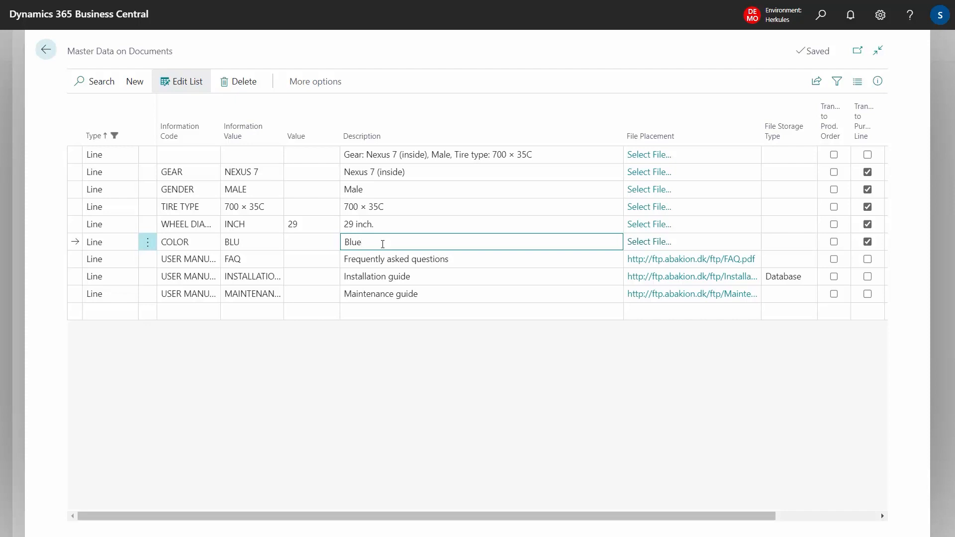
click(382, 244)
key(Home)
text(Light)
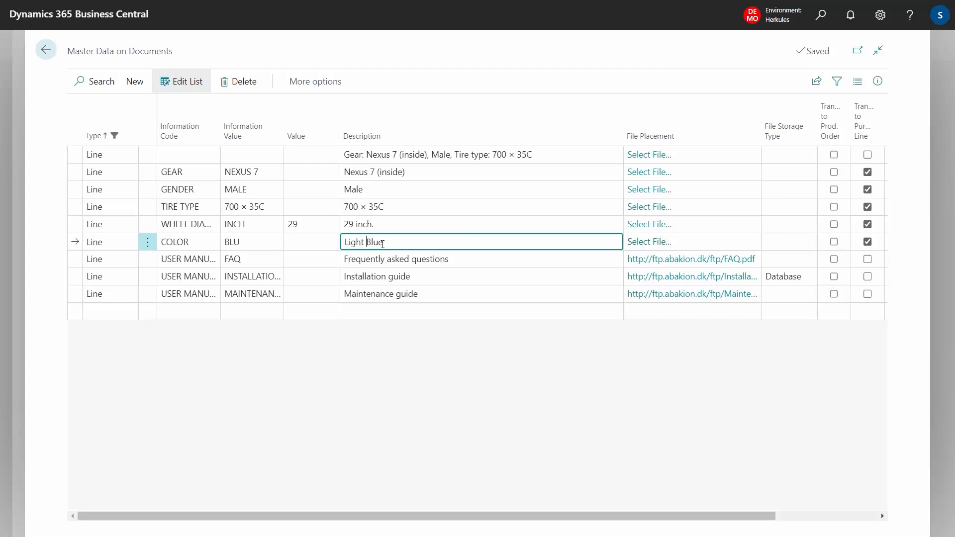
click(147, 189)
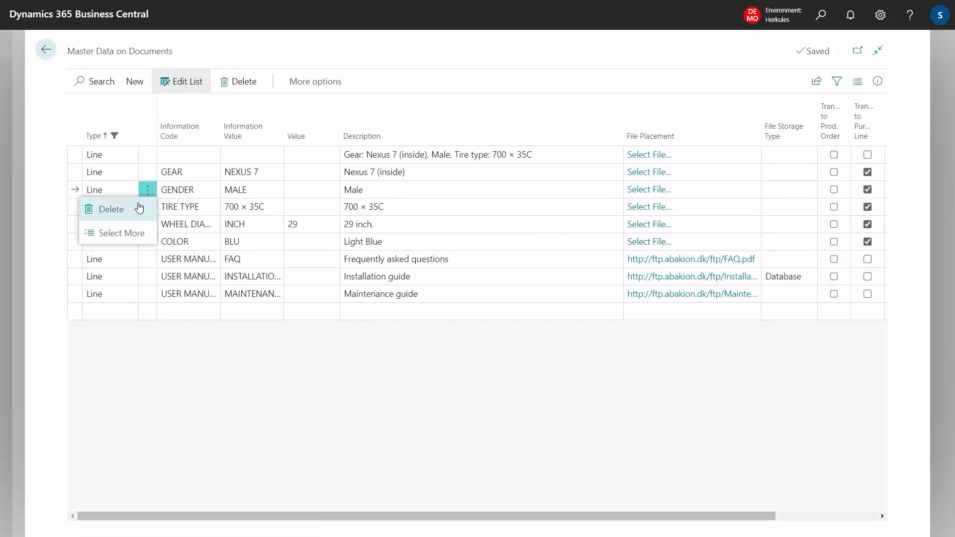
click(430, 155)
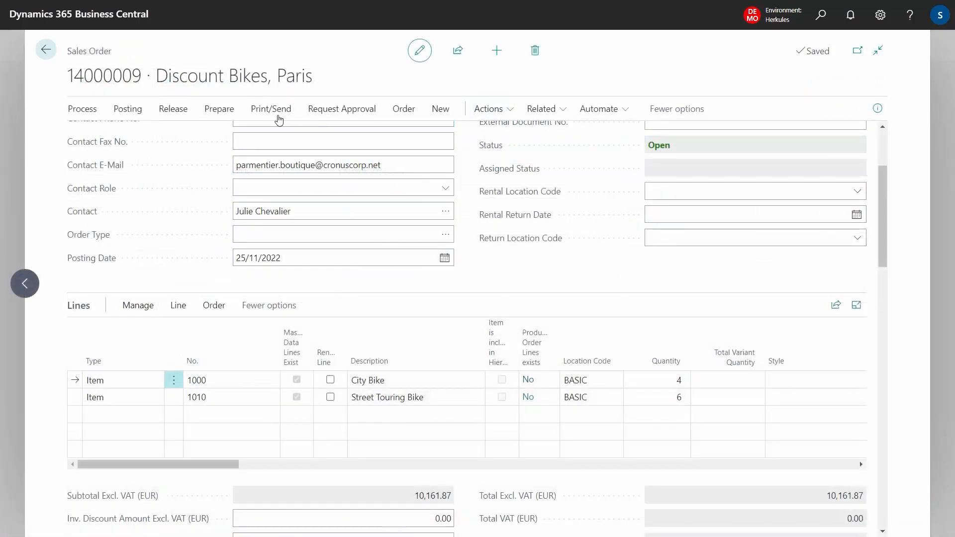
Step: Preview the order confirmation and check the header text and the City Bike's line texts, then close the preview
click(271, 109)
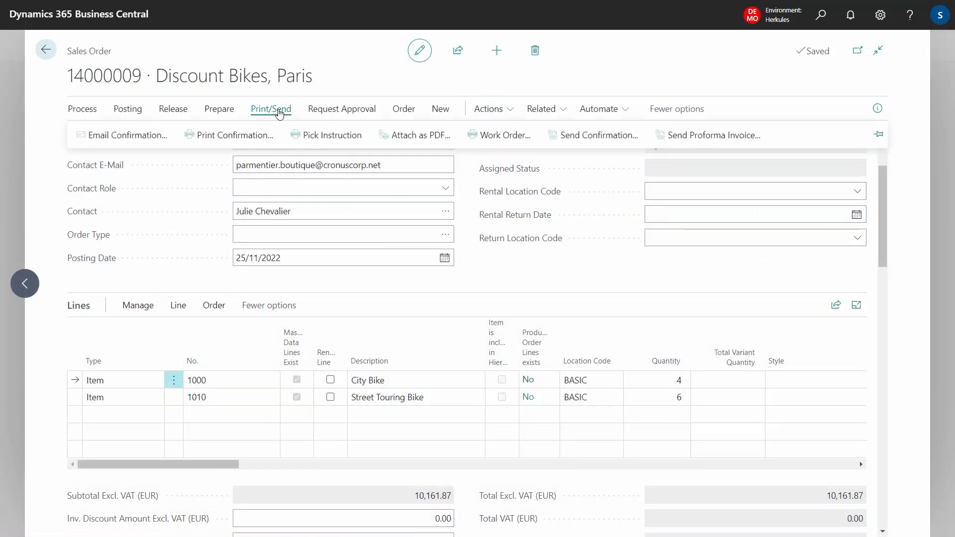
click(250, 137)
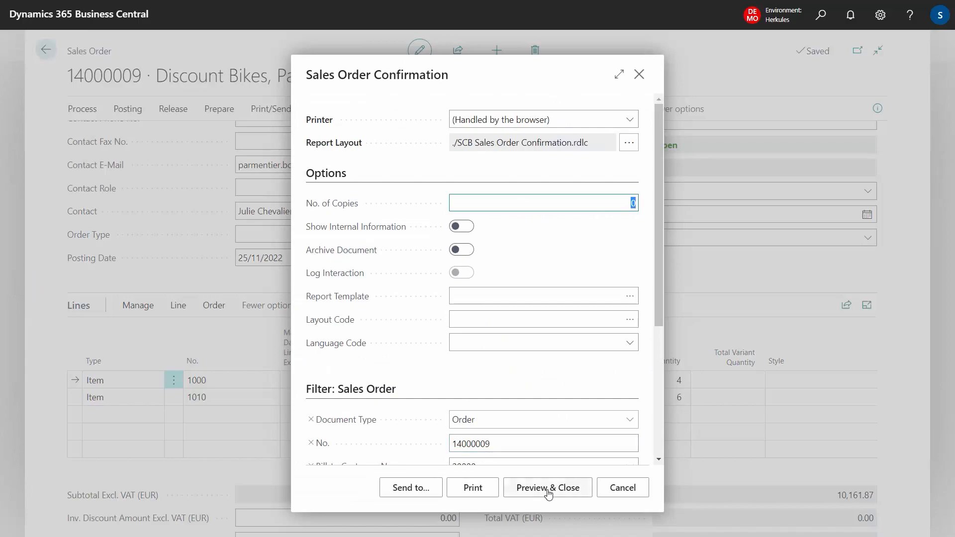
click(548, 489)
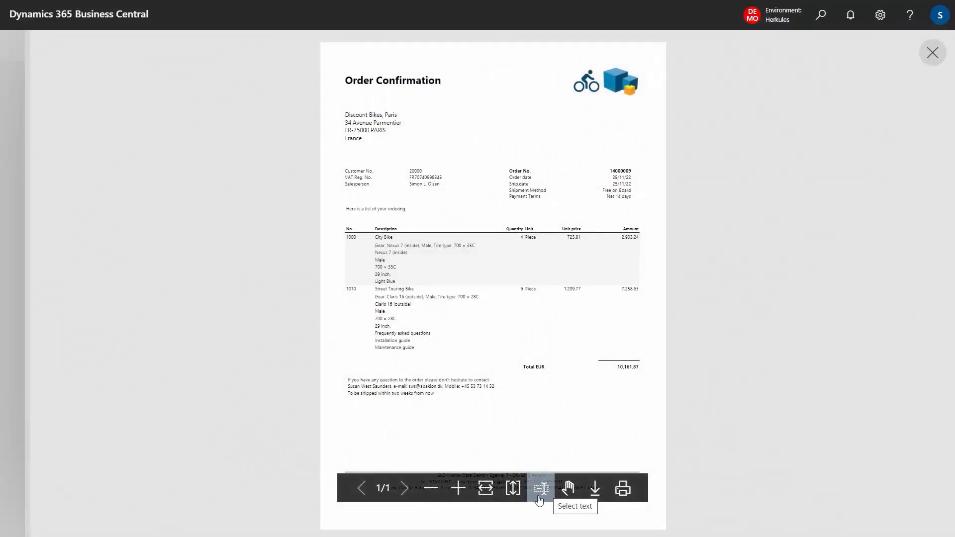
click(485, 488)
click(568, 488)
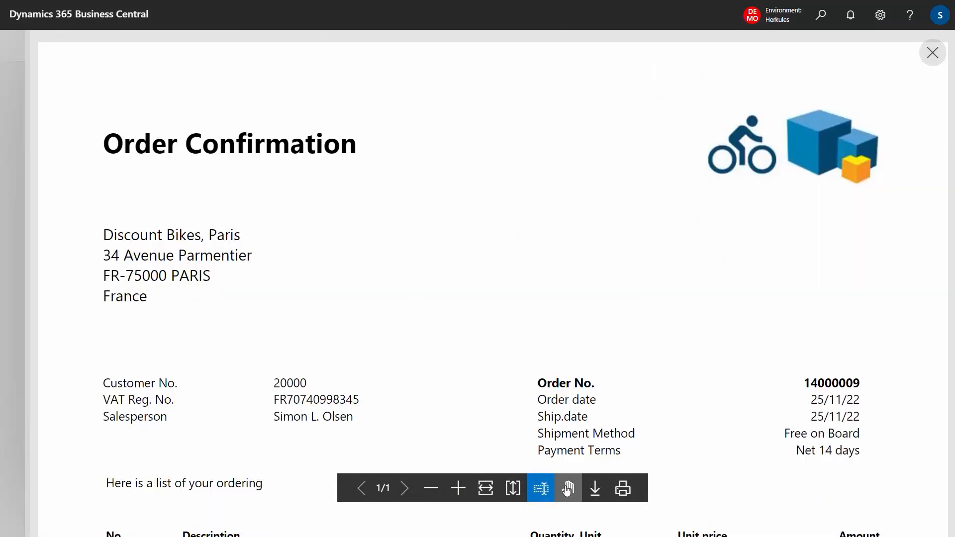
drag(427, 414, 415, 188)
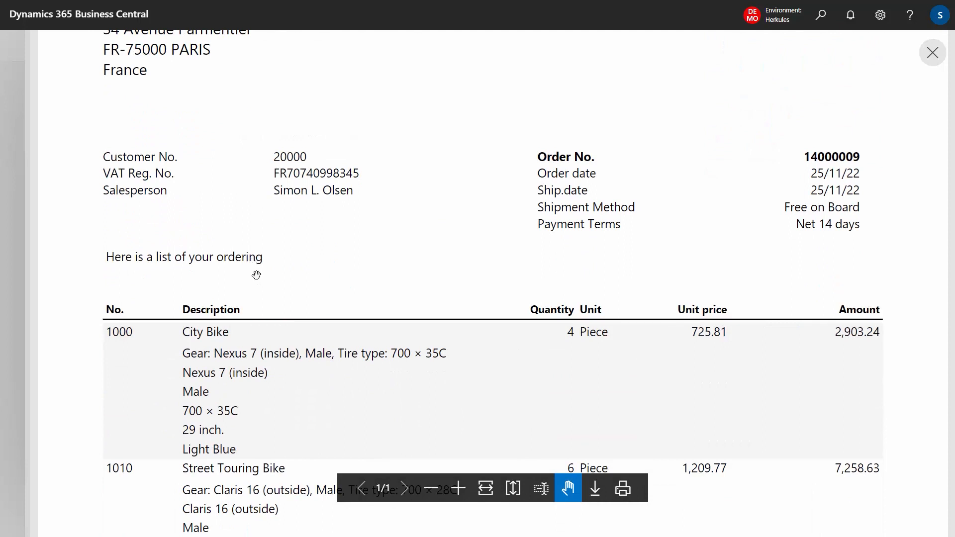
drag(343, 359, 341, 312)
scroll(348, 301, down, 1)
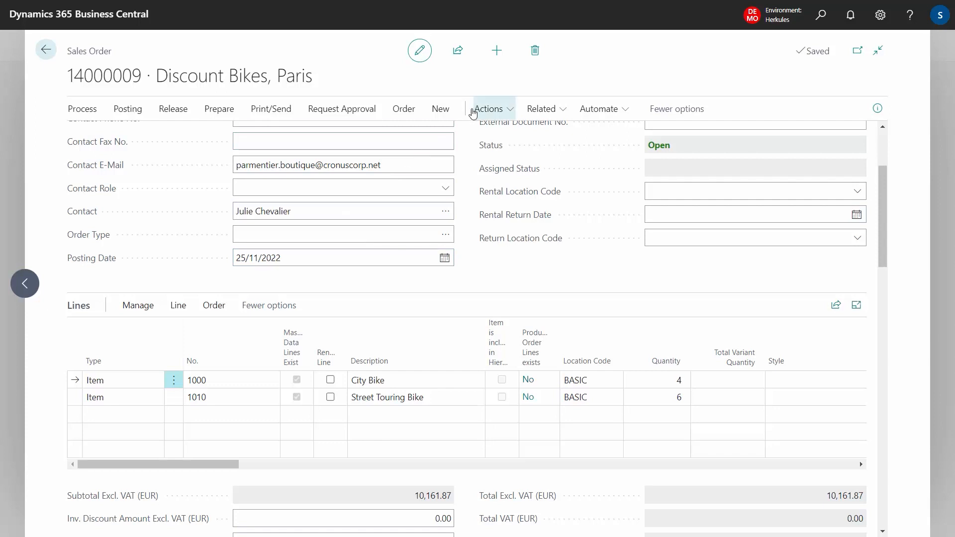
Step: Open the order's master data information and examine the descriptions of the CONTACT footer lines
click(441, 111)
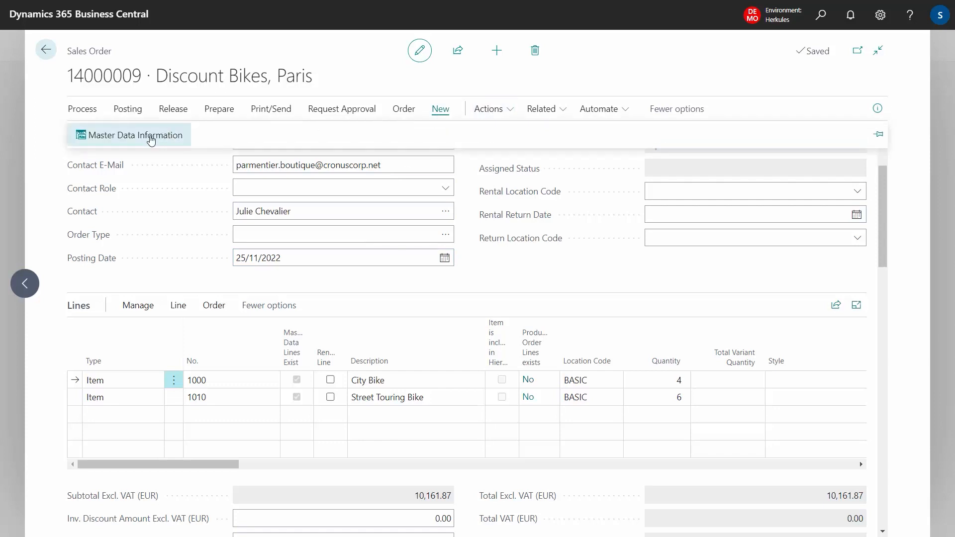
click(151, 139)
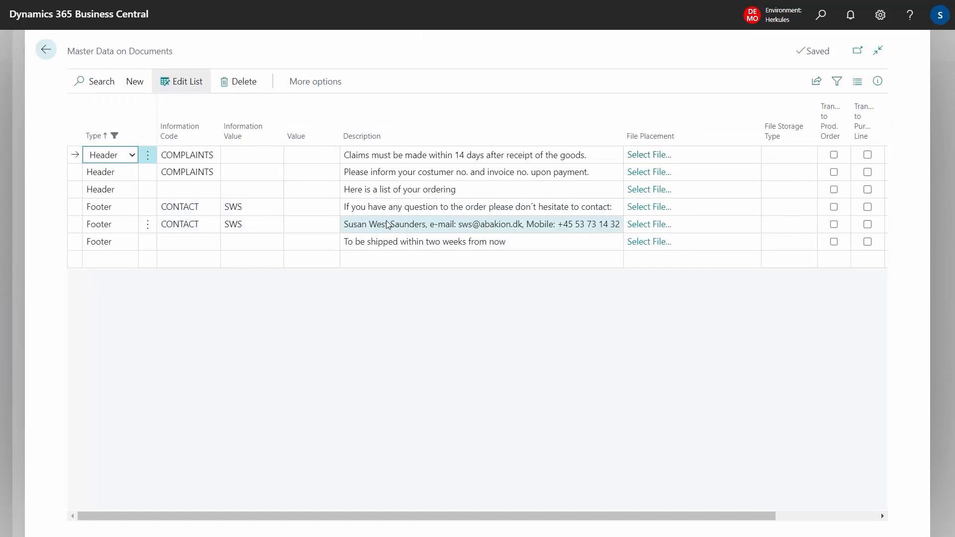
click(387, 225)
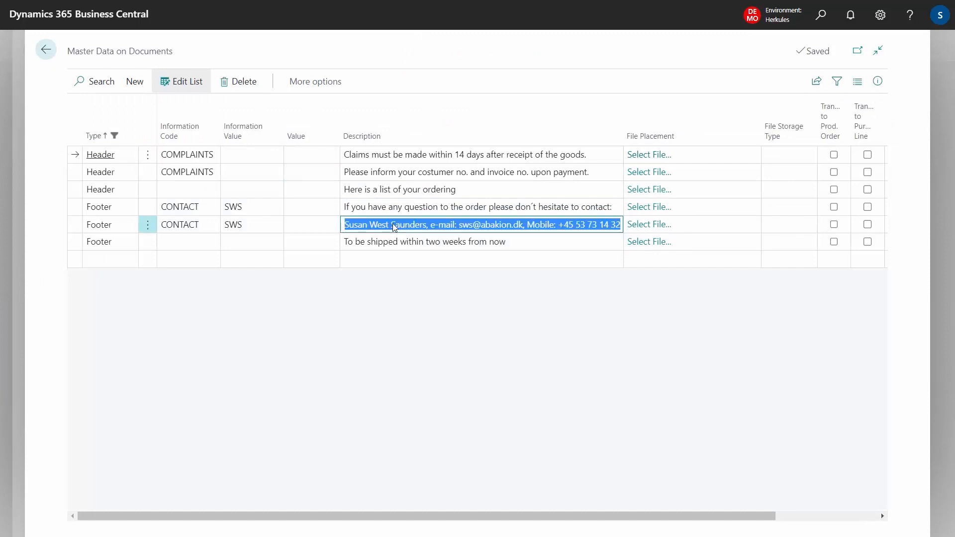
click(449, 208)
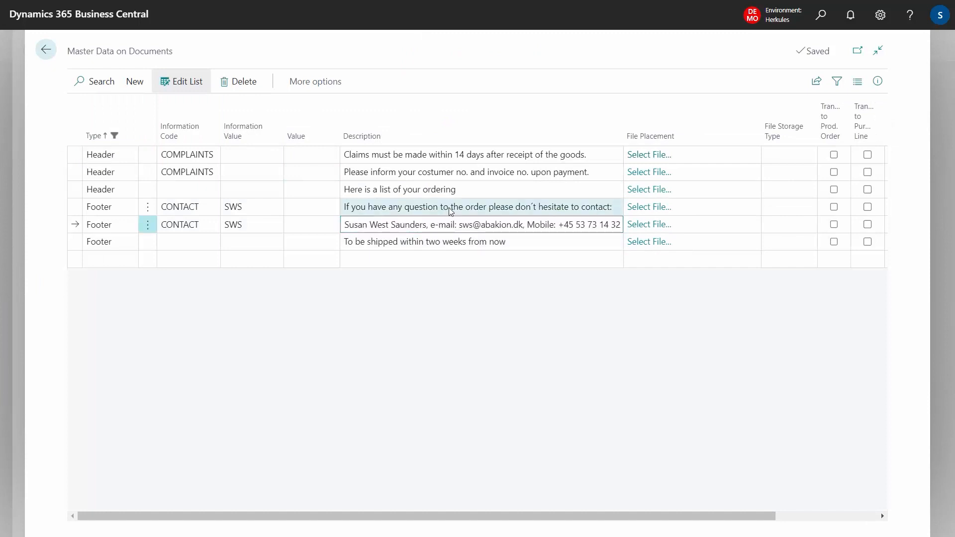
click(449, 208)
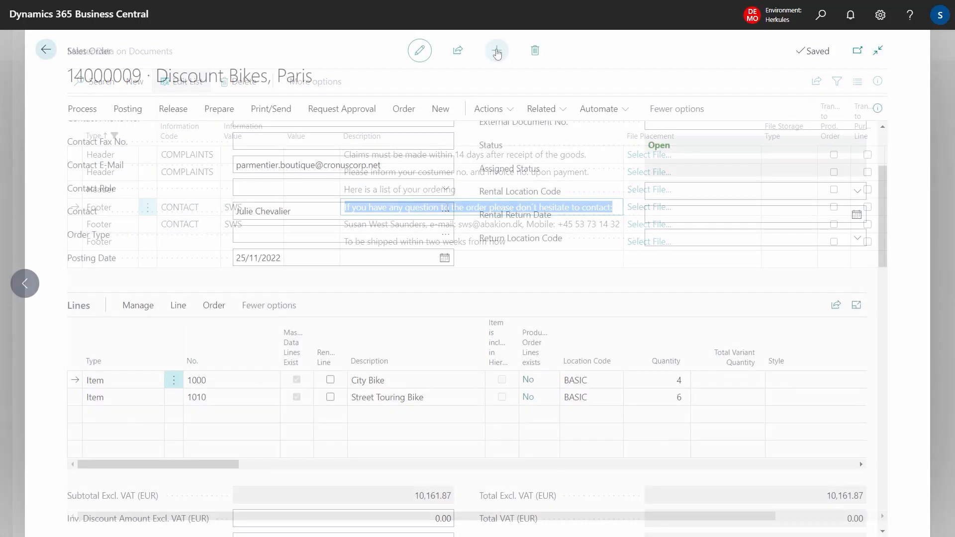
Step: Create a new sales order for The Bike Master Nyborg and open its master data information
click(497, 50)
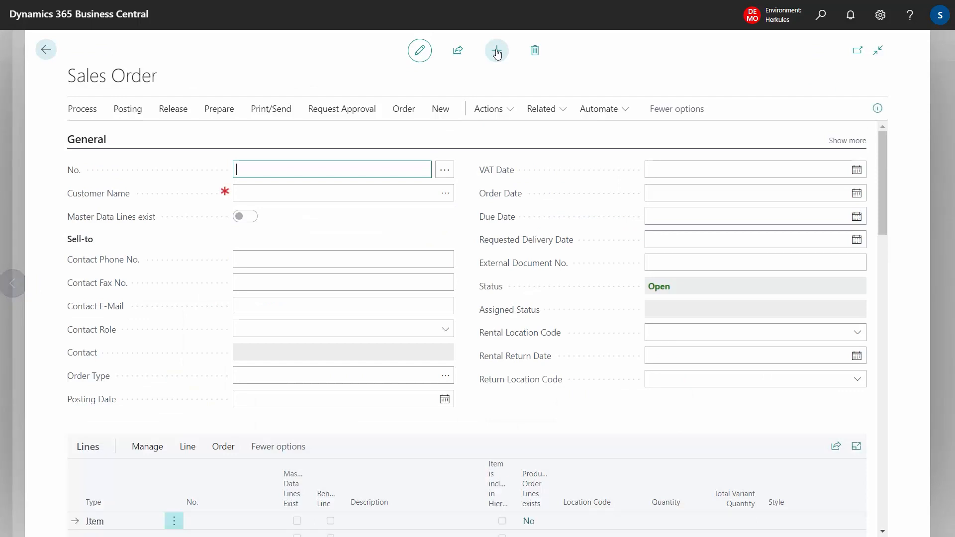
click(252, 194)
text(5)
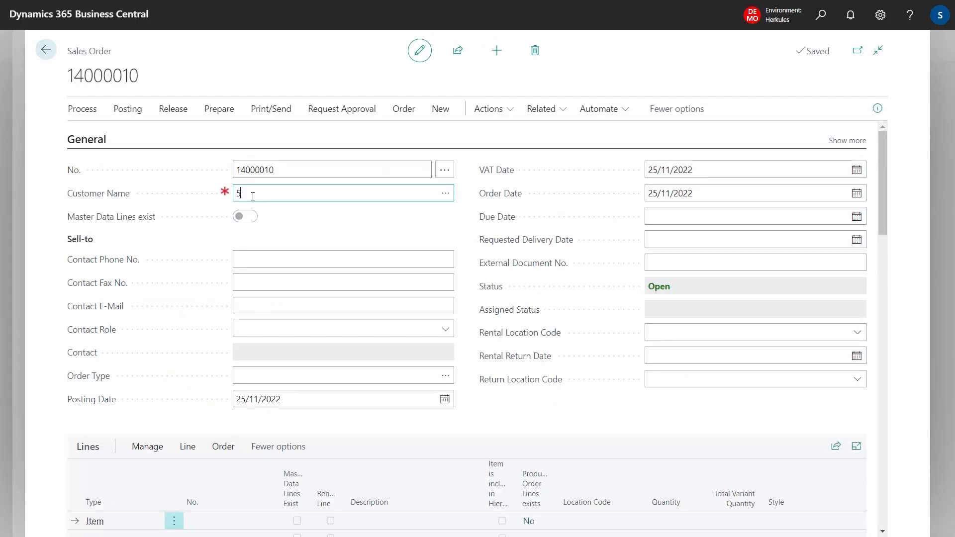
text(1000)
click(277, 229)
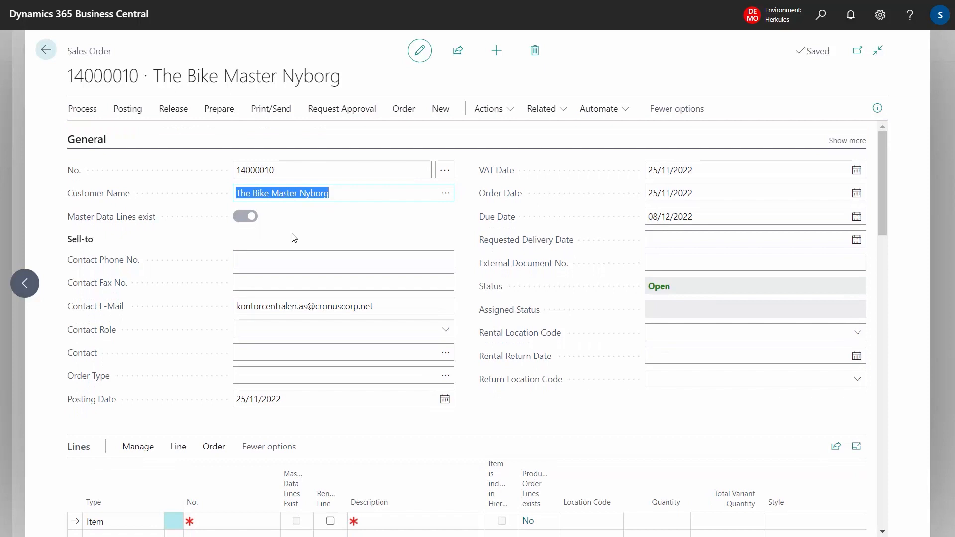
click(440, 109)
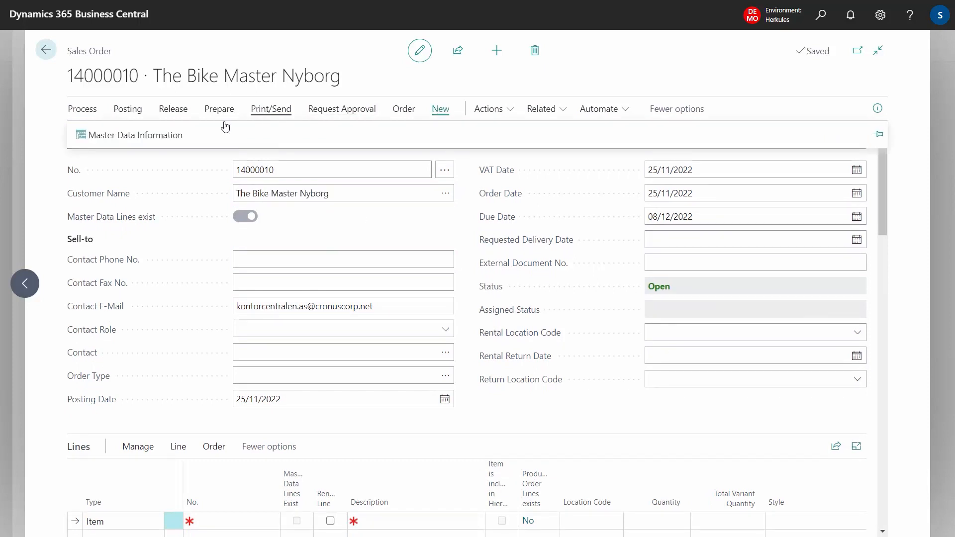
click(155, 144)
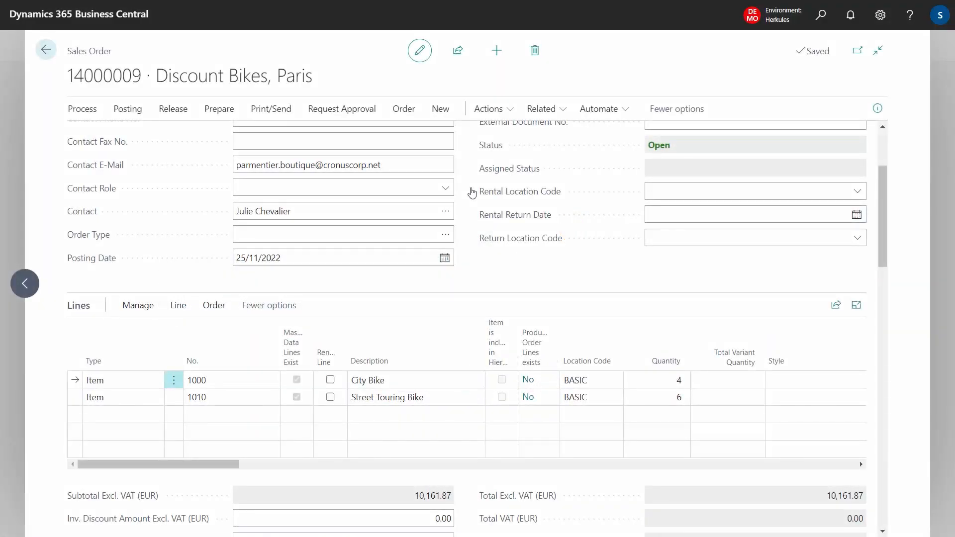
Step: Prepare the order confirmation email for the Discount Bikes, Paris order, choosing to attach files from the header
click(270, 110)
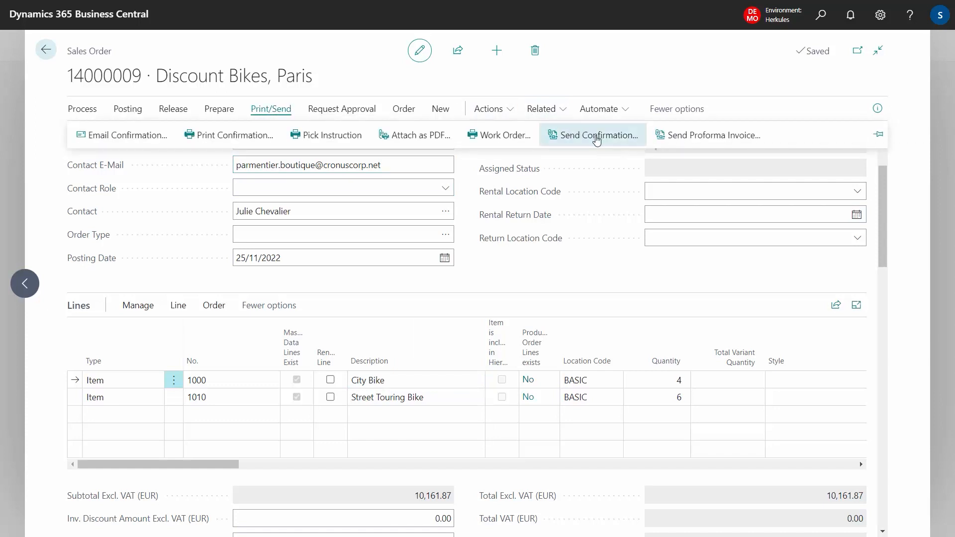
click(596, 139)
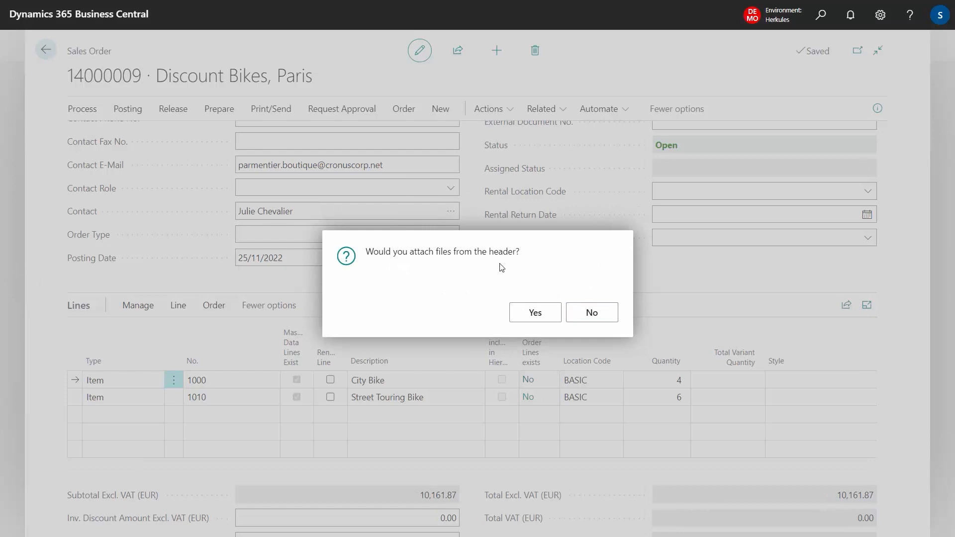
click(535, 315)
click(535, 313)
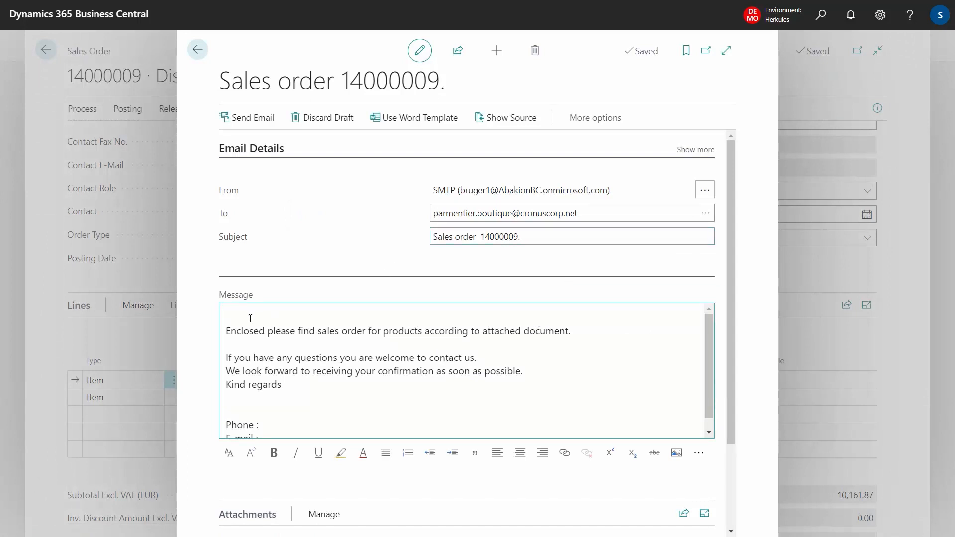
Step: Review the message text, subject and lower part of the order confirmation email draft
drag(228, 315, 313, 392)
click(389, 354)
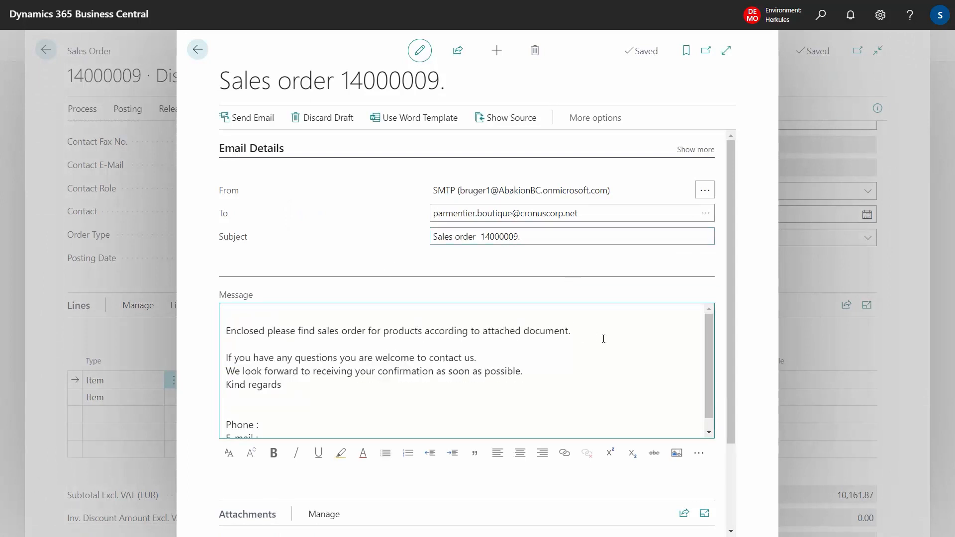
click(529, 237)
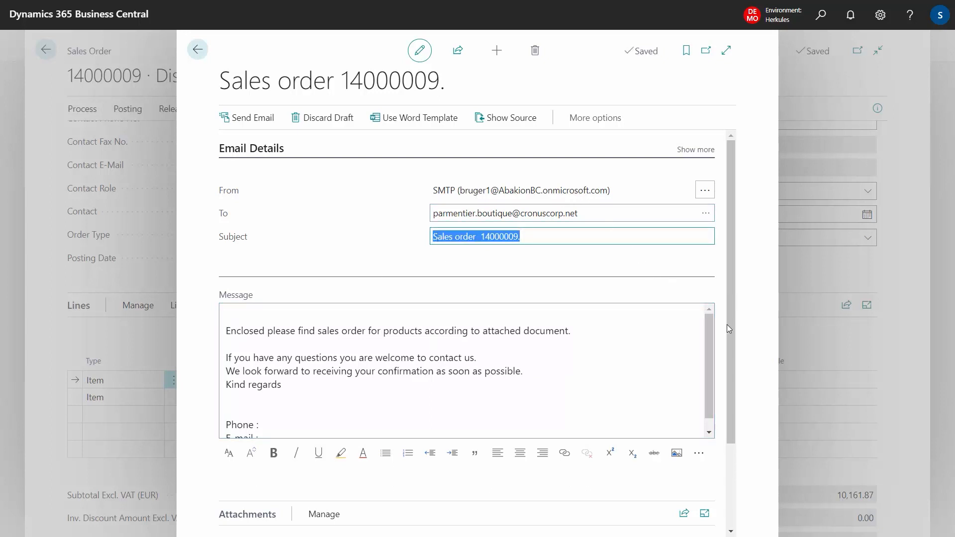
scroll(726, 328, down, 2)
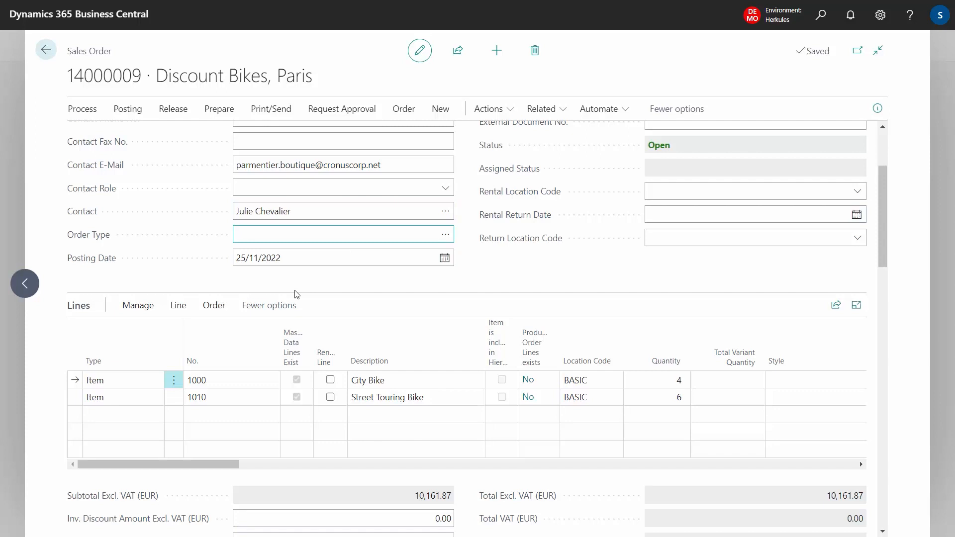
Step: Open the City Bike line's master data and examine the production order and purchase line transfer settings, including the COLOR line
click(178, 304)
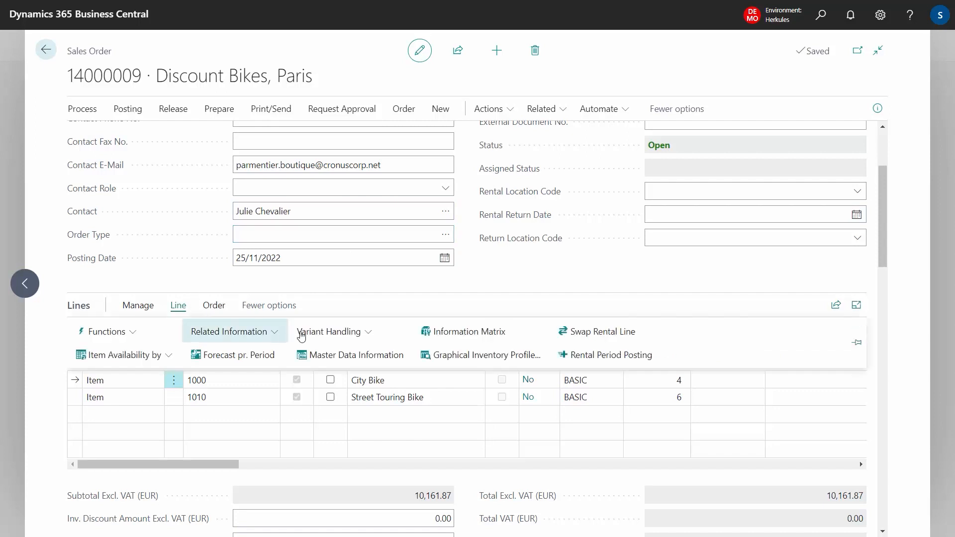
click(356, 355)
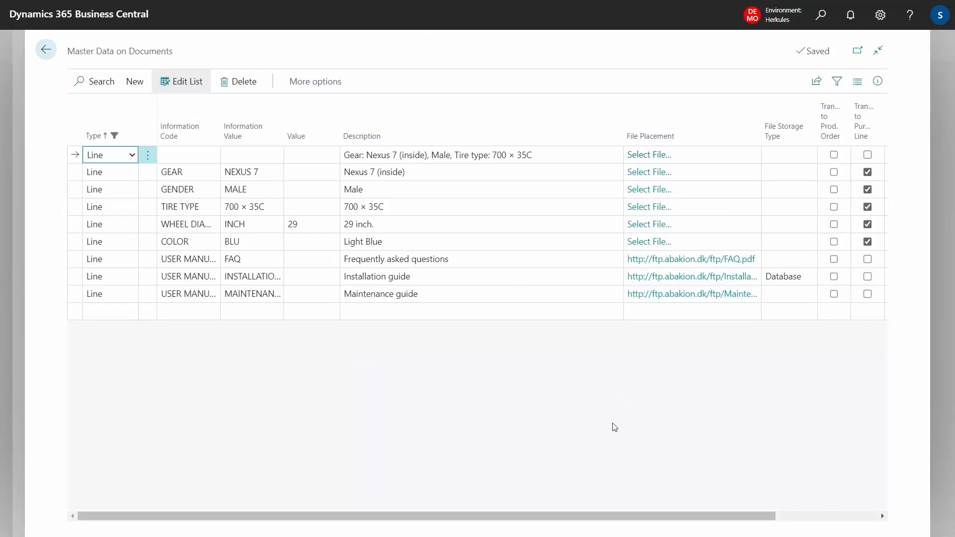
drag(559, 516, 741, 452)
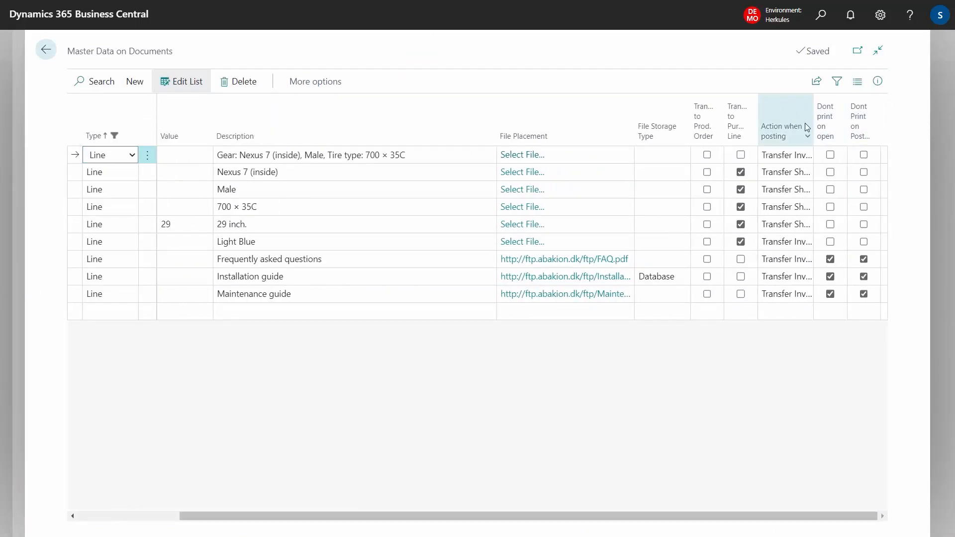
mouse_move(705, 124)
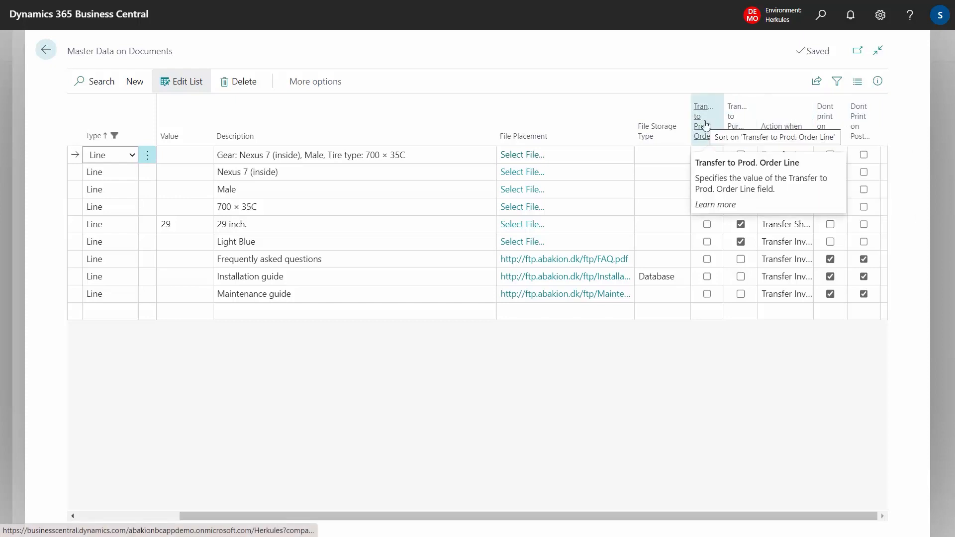
mouse_move(740, 122)
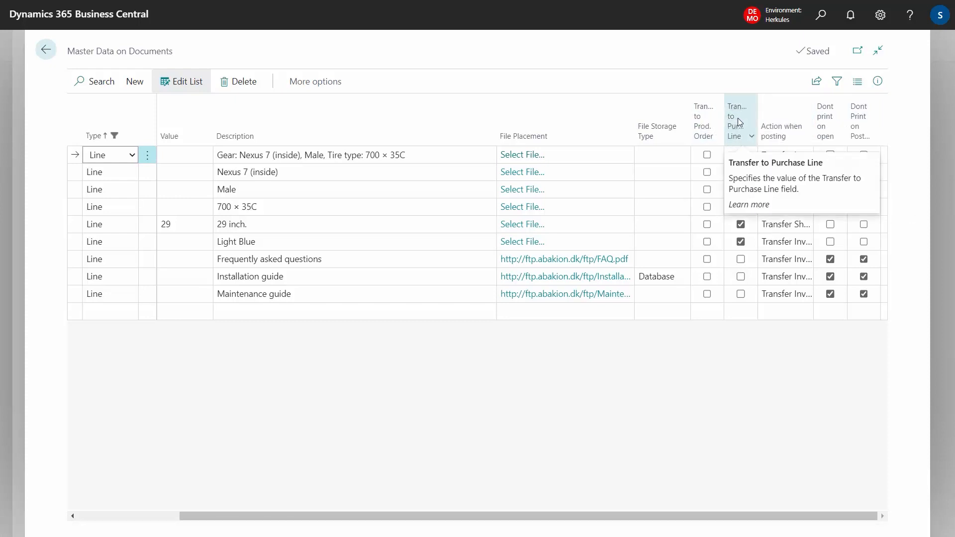
click(731, 244)
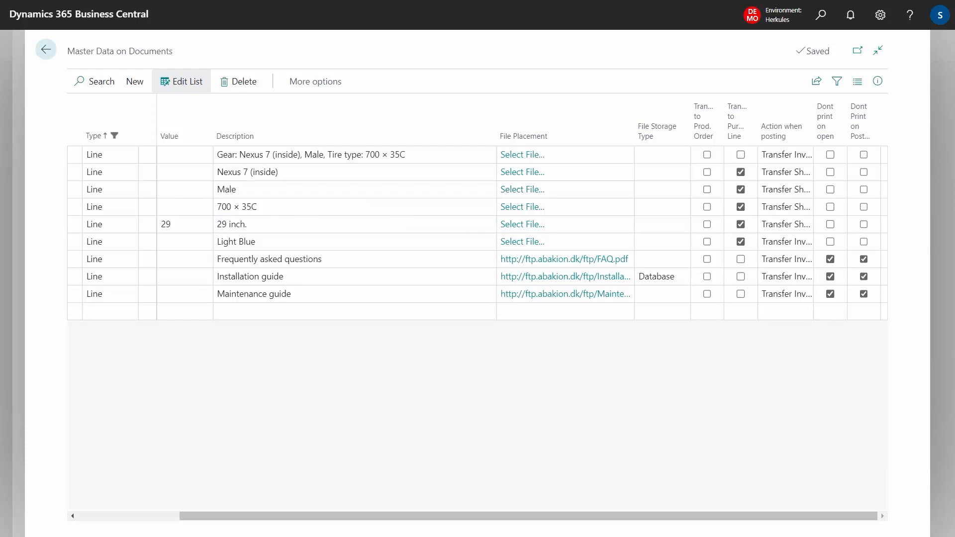
click(260, 240)
click(290, 242)
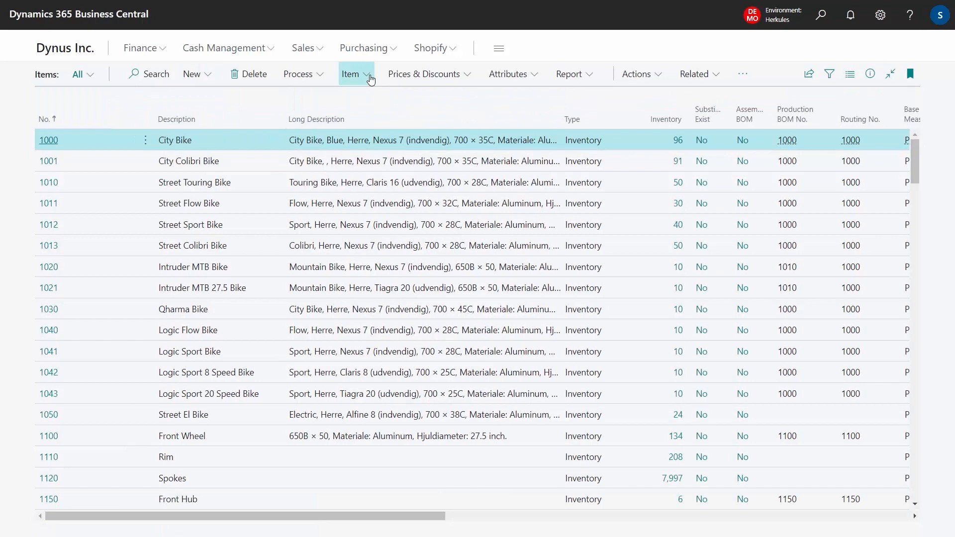
Step: Review the specifications of the City Bike item, then open its files
click(370, 78)
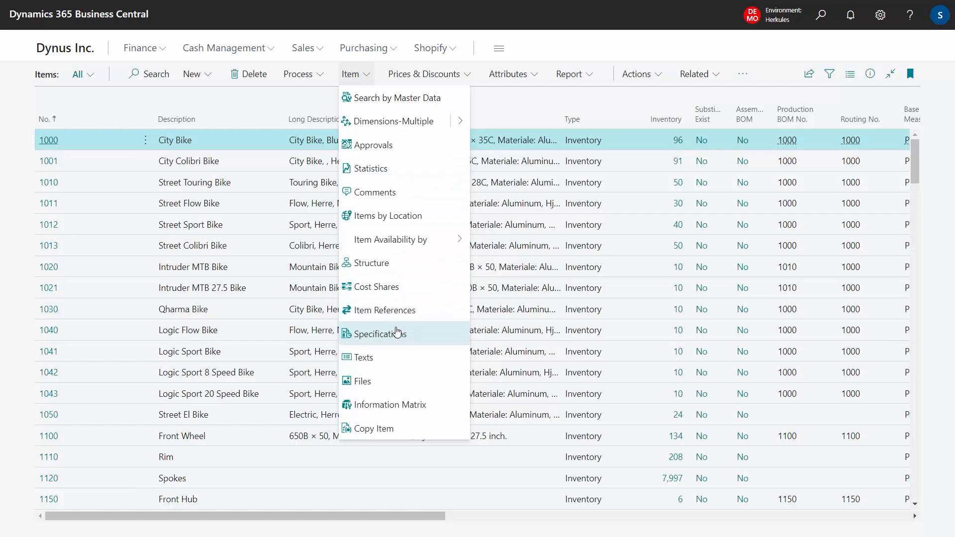
click(396, 332)
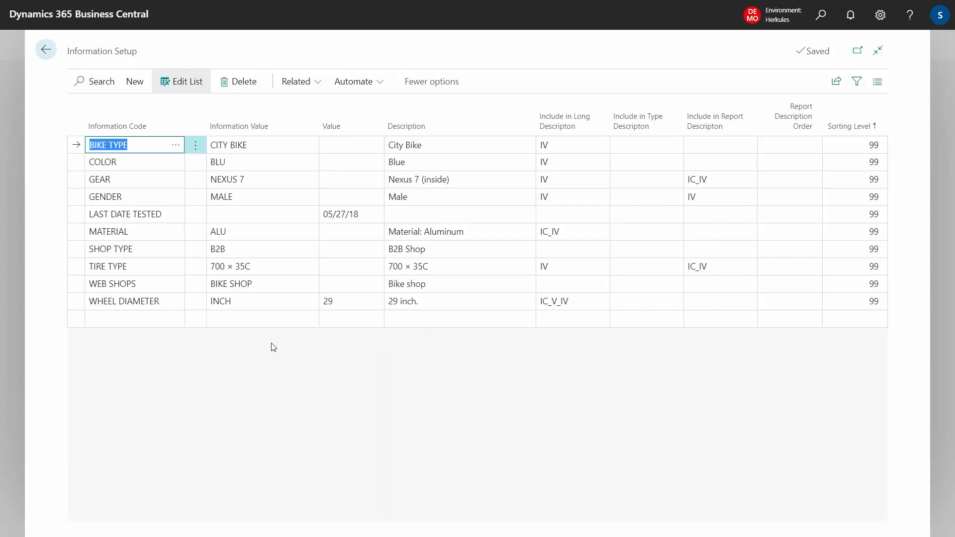
key(Escape)
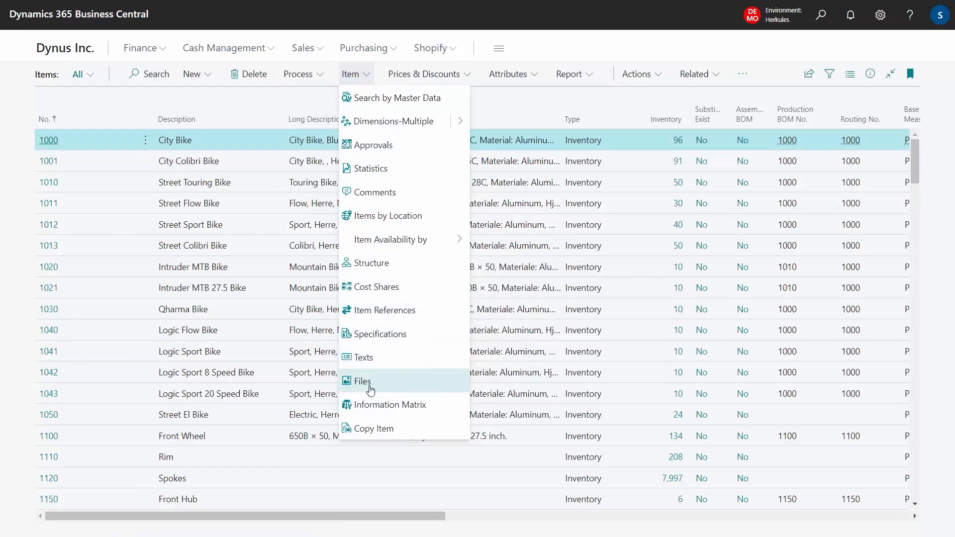
click(370, 390)
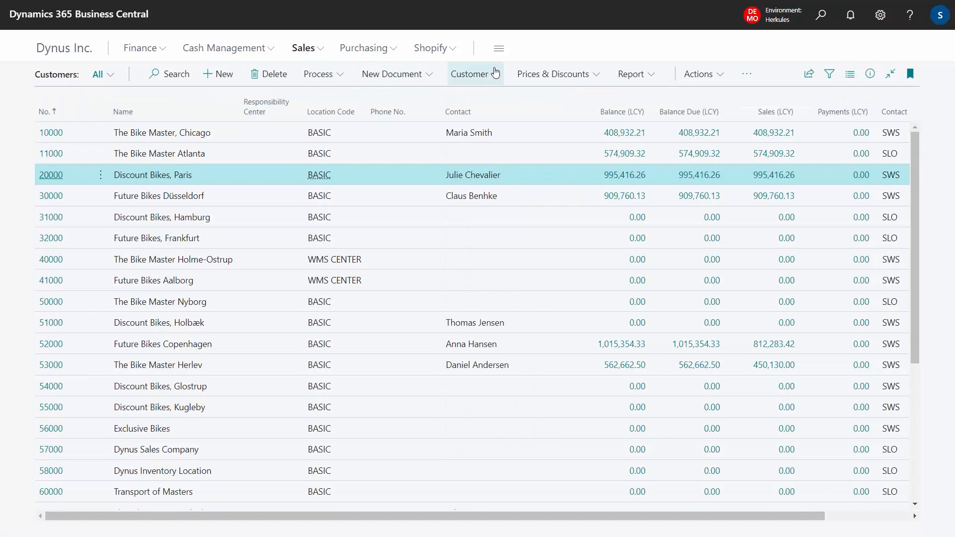
Step: Open the texts of customer Discount Bikes, Paris and look up the available values for the CONTACT code
click(496, 74)
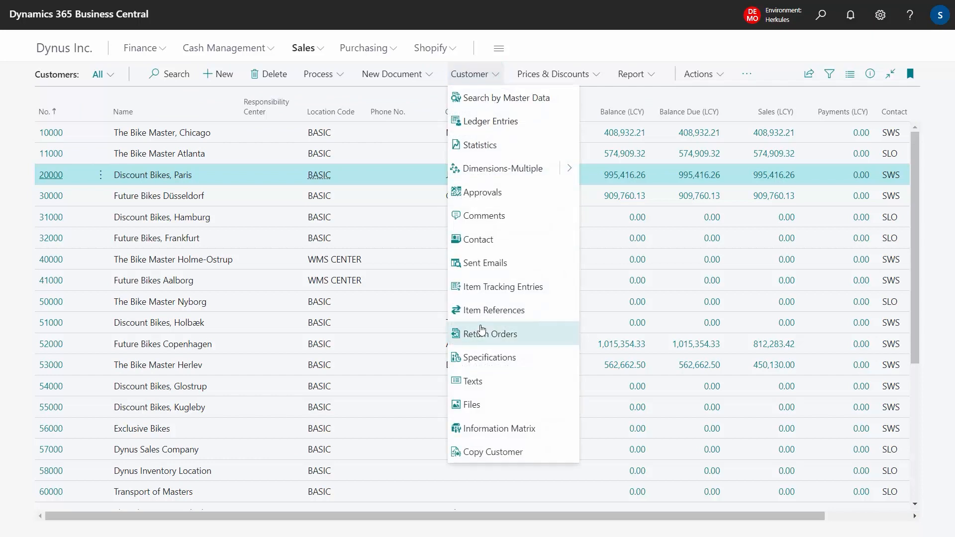
click(490, 383)
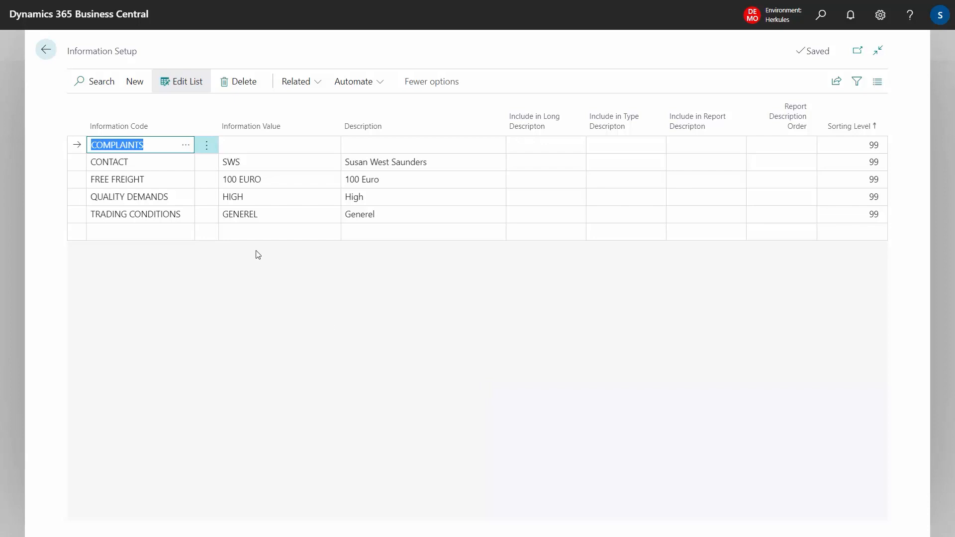
click(170, 165)
click(261, 164)
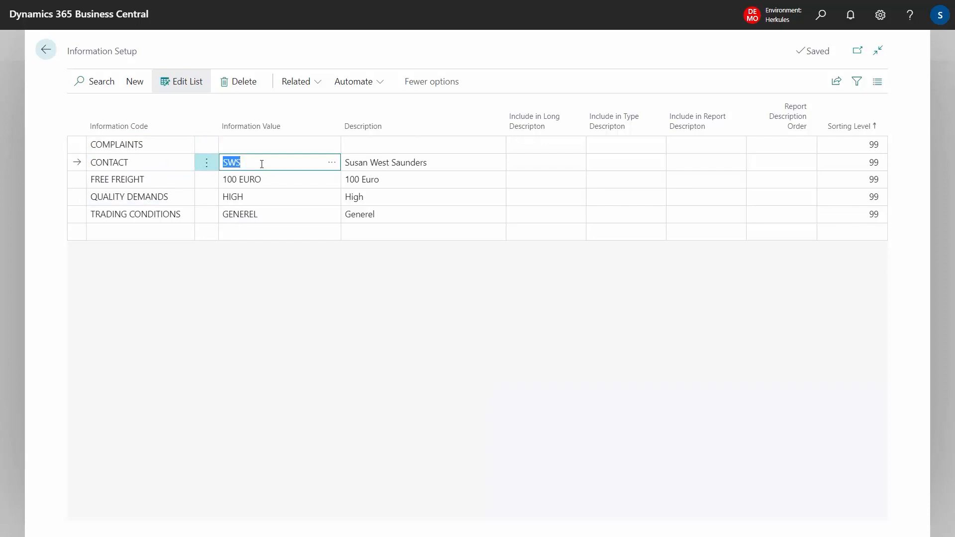
click(332, 162)
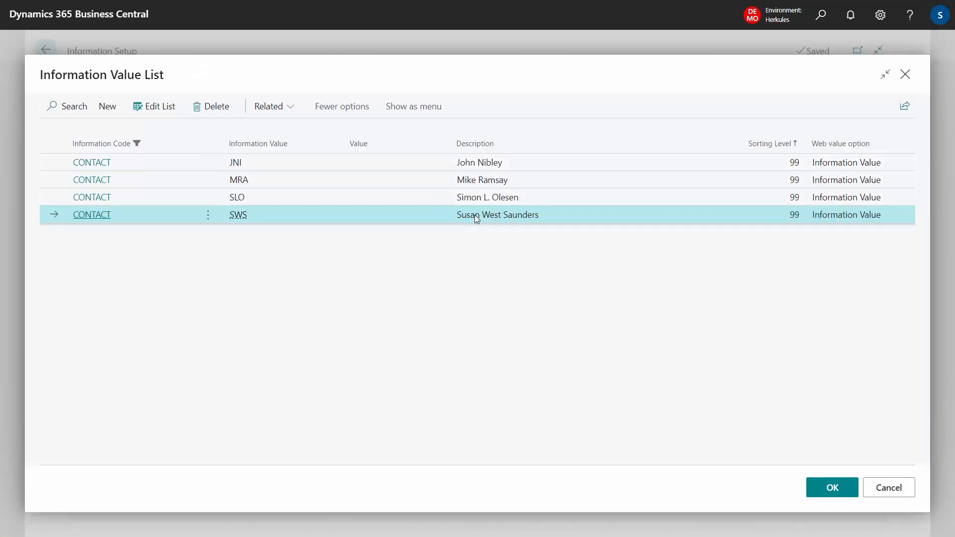
Step: View the extended text of the customer's assigned contact value
click(287, 107)
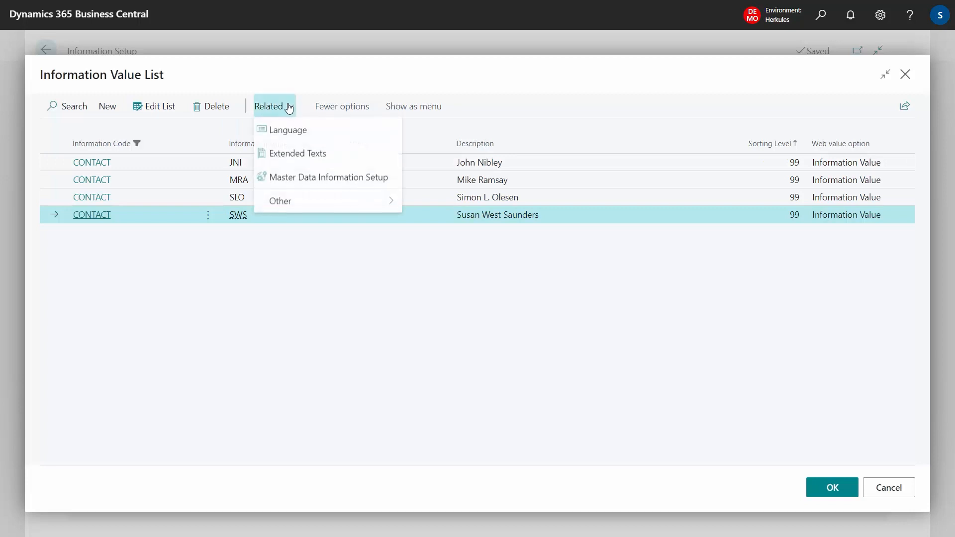
click(305, 154)
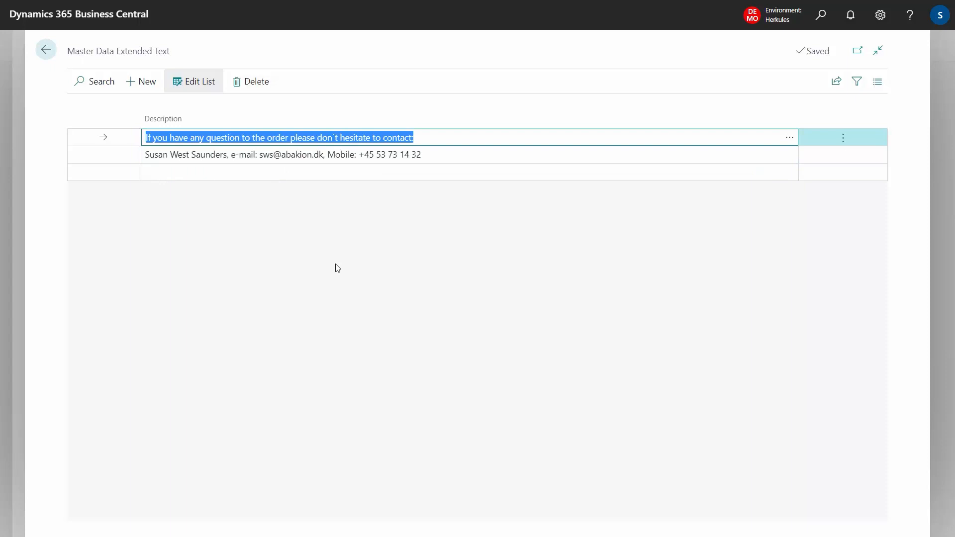
key(Escape)
Step: View the Danish language version of the contact value's extended text, then return to the customer's information setup
click(281, 107)
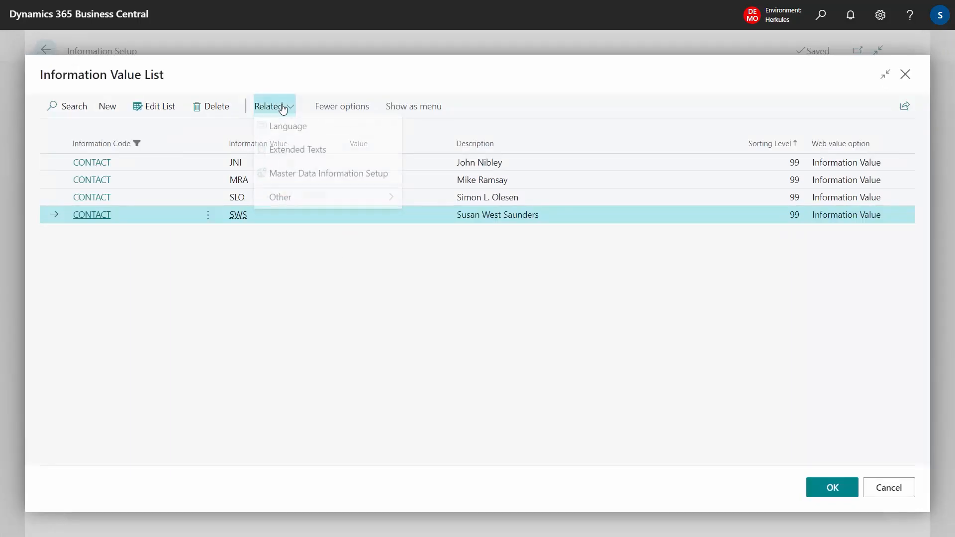
click(290, 129)
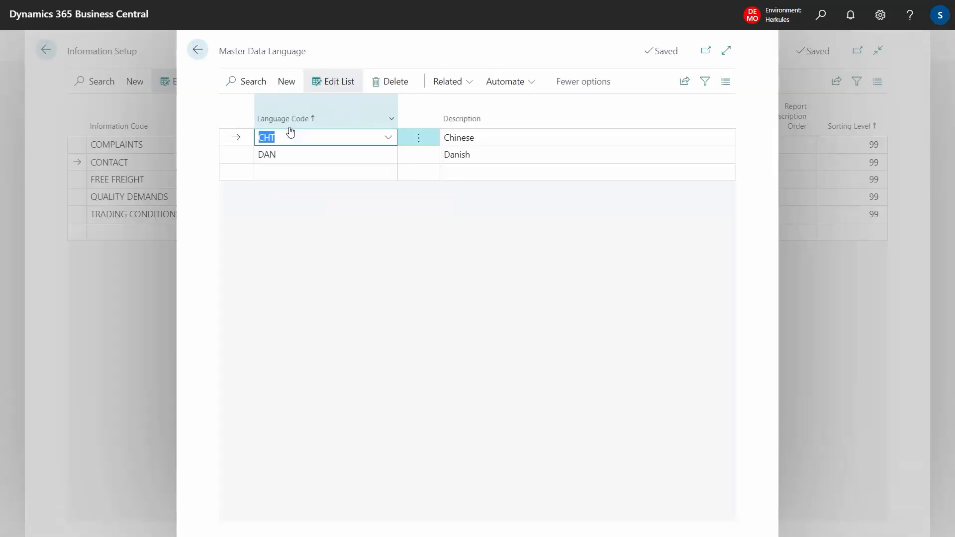
click(471, 154)
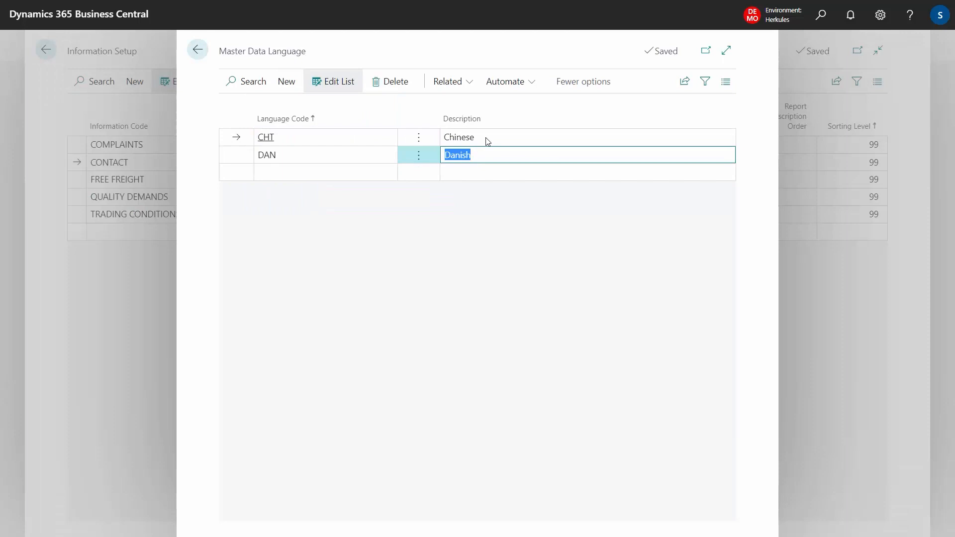
click(460, 83)
mouse_move(529, 103)
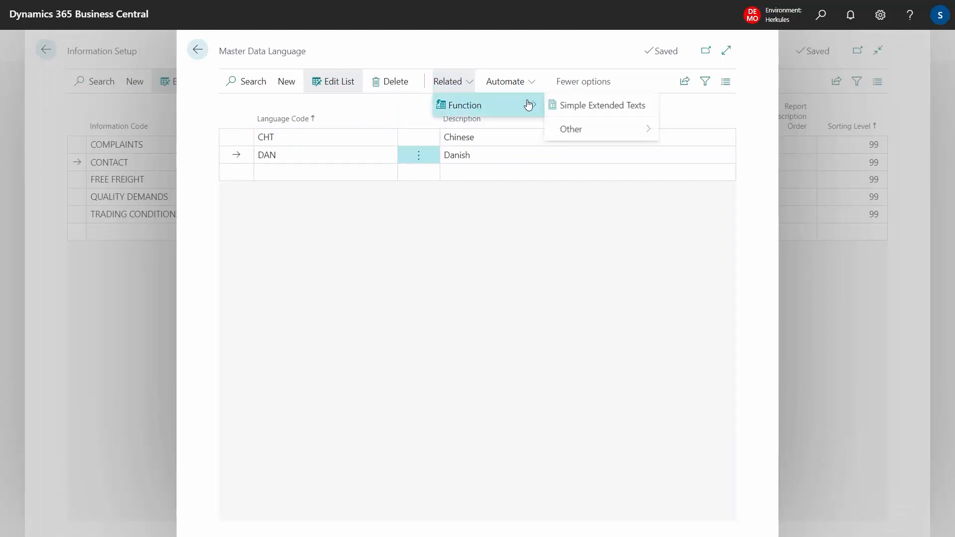
click(580, 106)
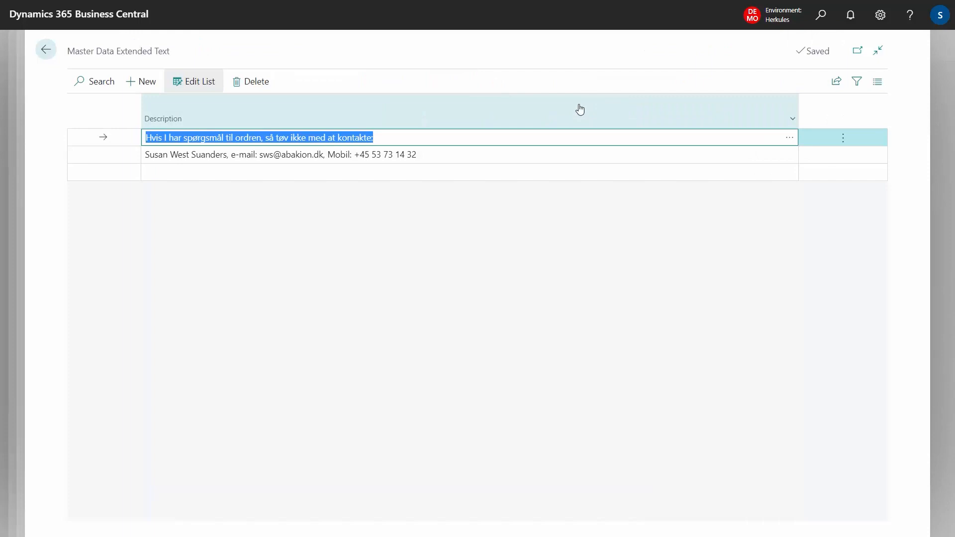
key(Escape)
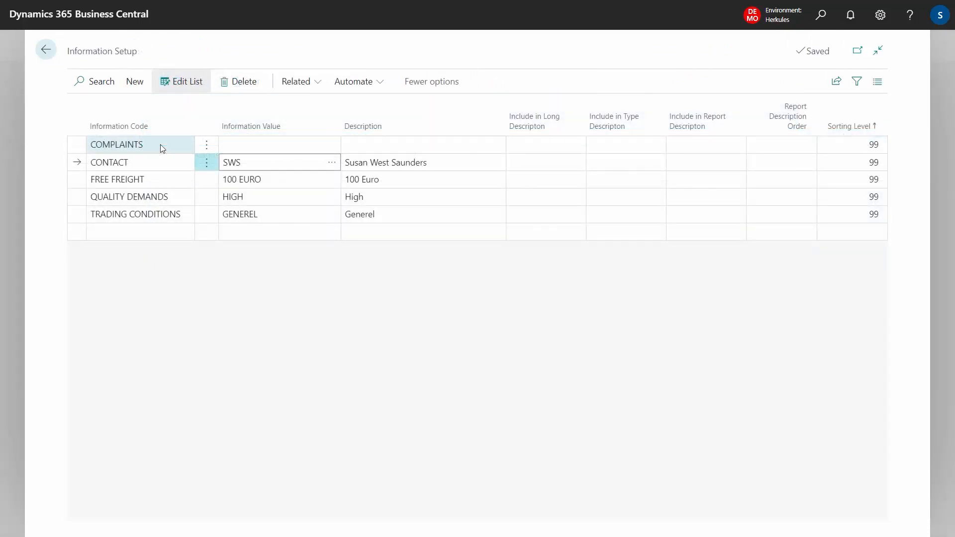
Step: Look up the COMPLAINTS information code and view its extended text
click(160, 144)
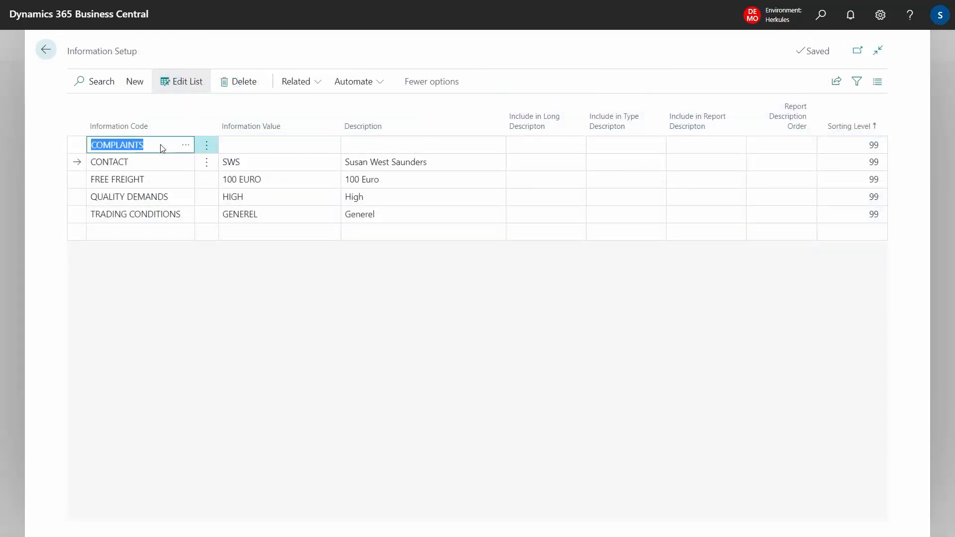
click(186, 147)
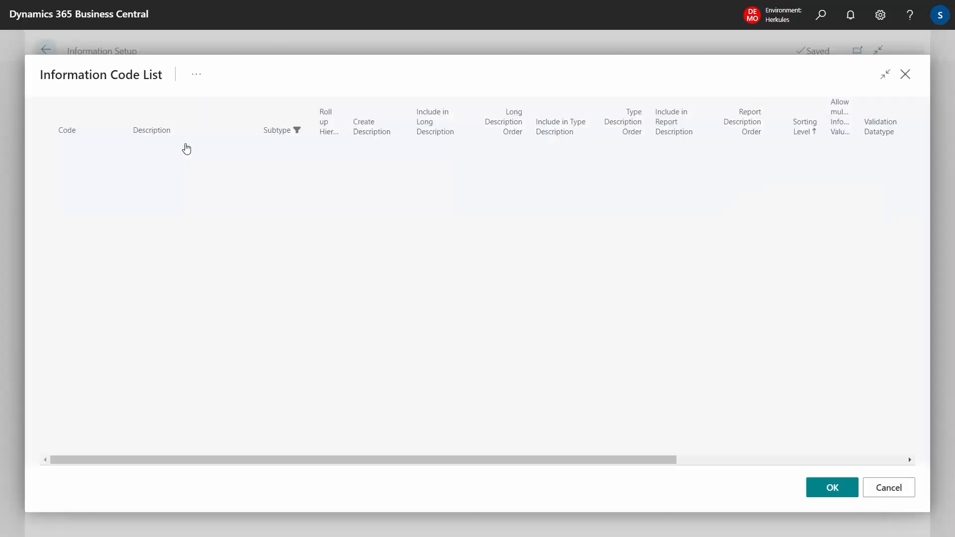
click(228, 75)
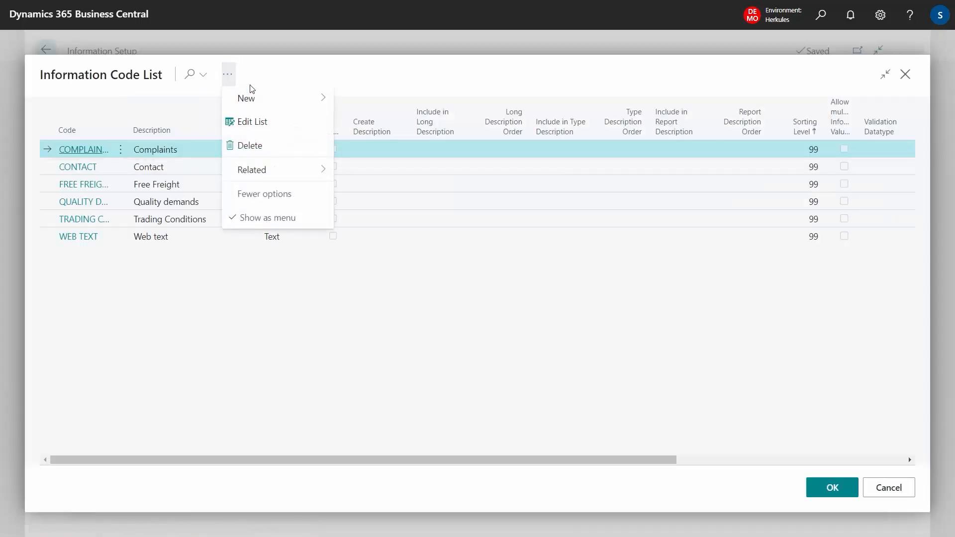
mouse_move(309, 168)
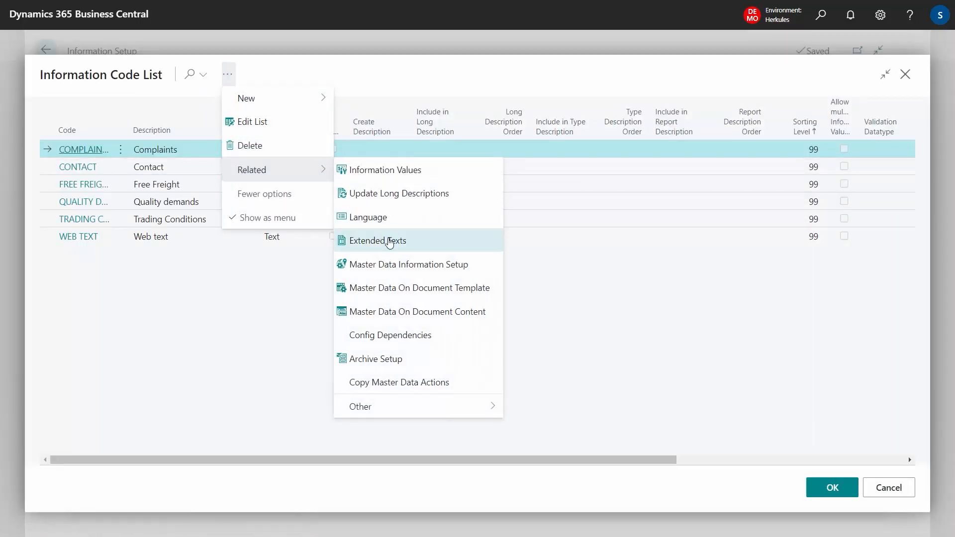
click(393, 241)
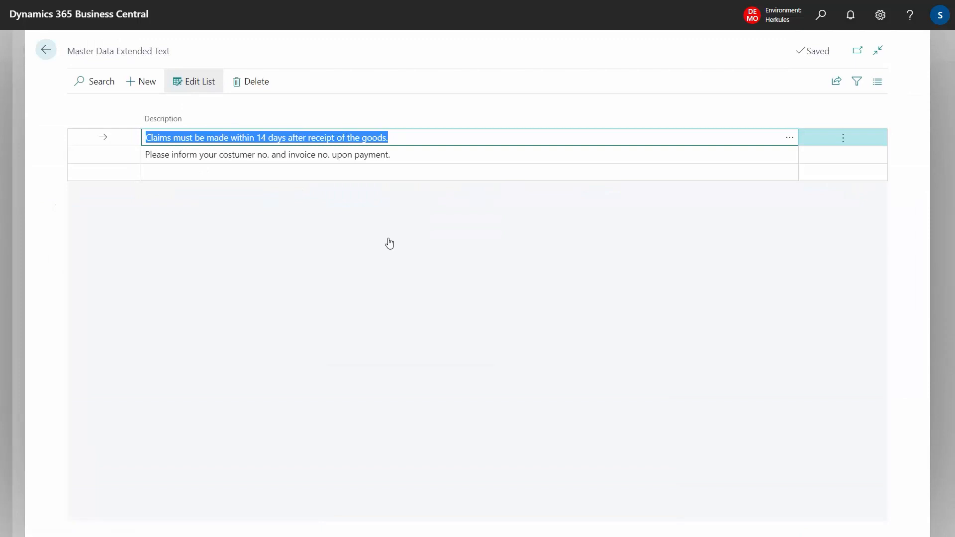
key(Escape)
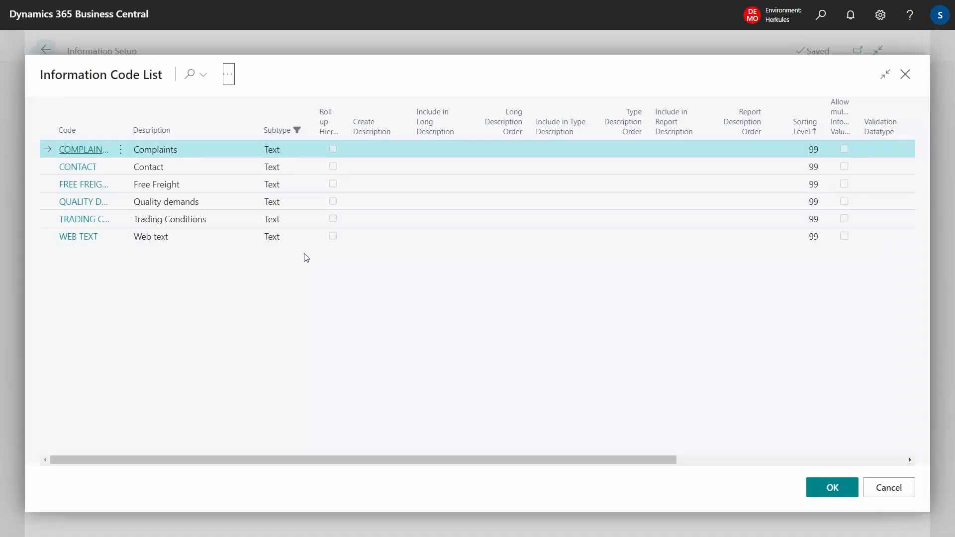
Step: Open the Danish translation's simple extended text for the COMPLAINTS code
click(229, 74)
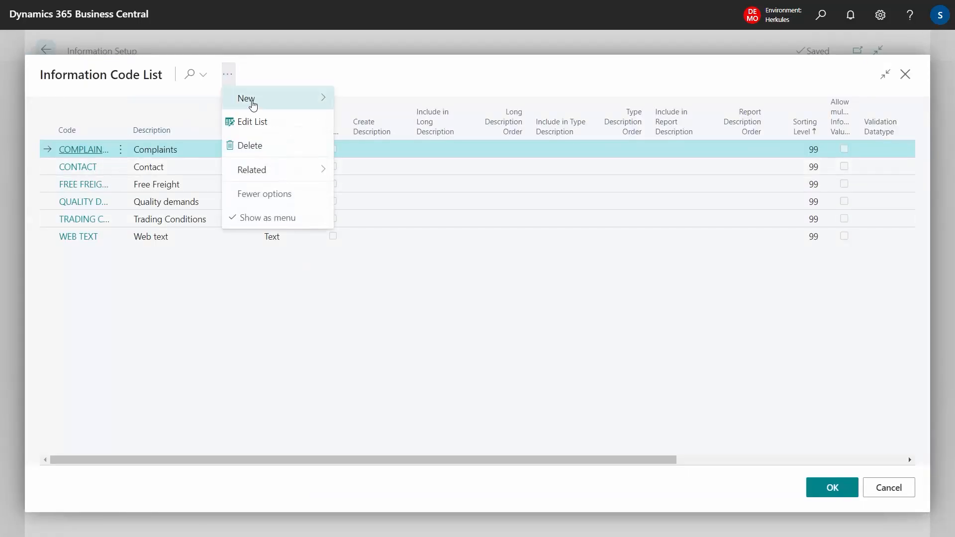
mouse_move(292, 179)
click(365, 222)
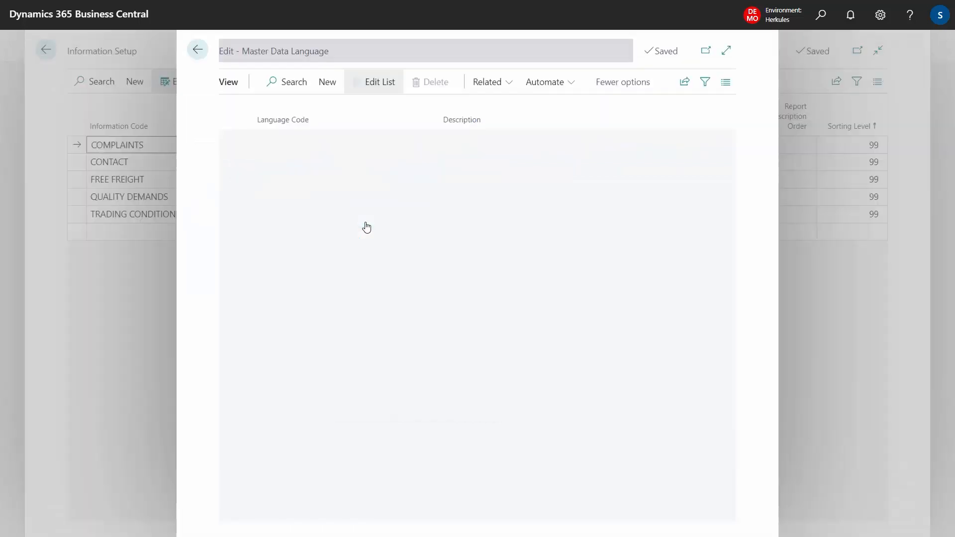
click(488, 157)
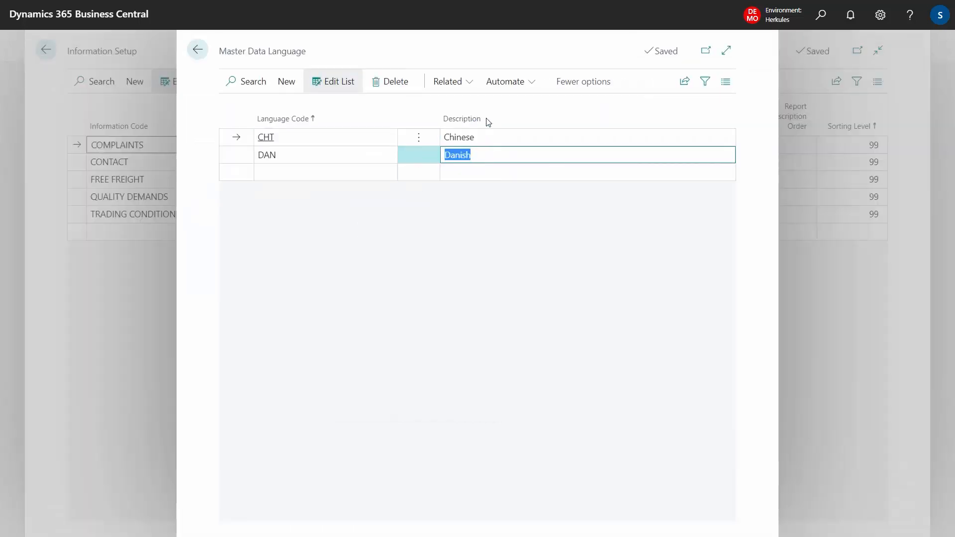
click(468, 90)
mouse_move(480, 105)
click(582, 103)
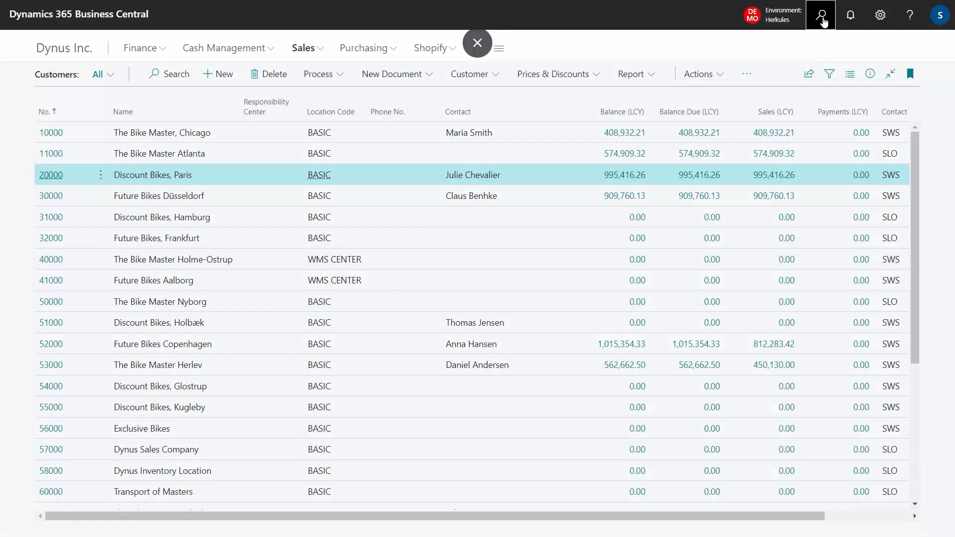
Step: Search for "mas doc setup" and open the Master Data on Document Setup page
click(822, 17)
text(ma)
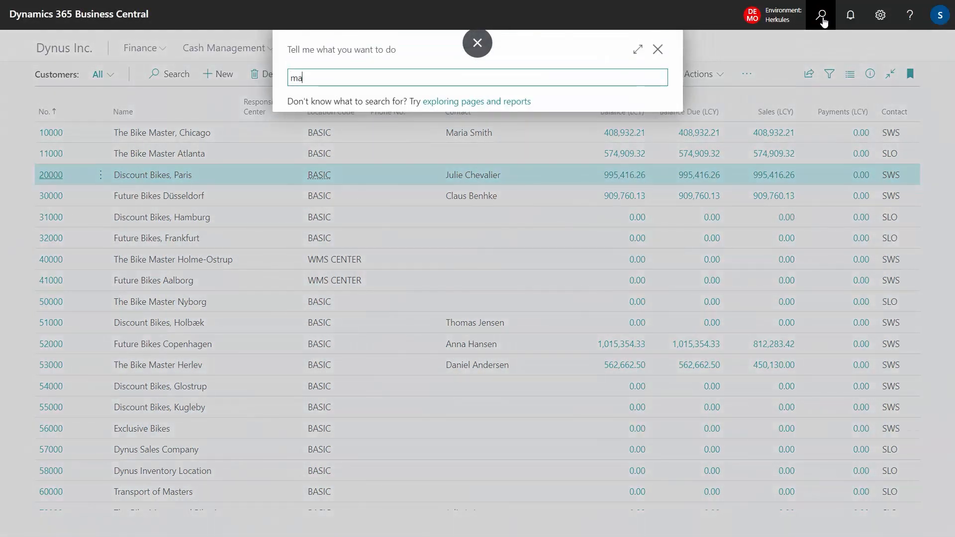
text(s dos)
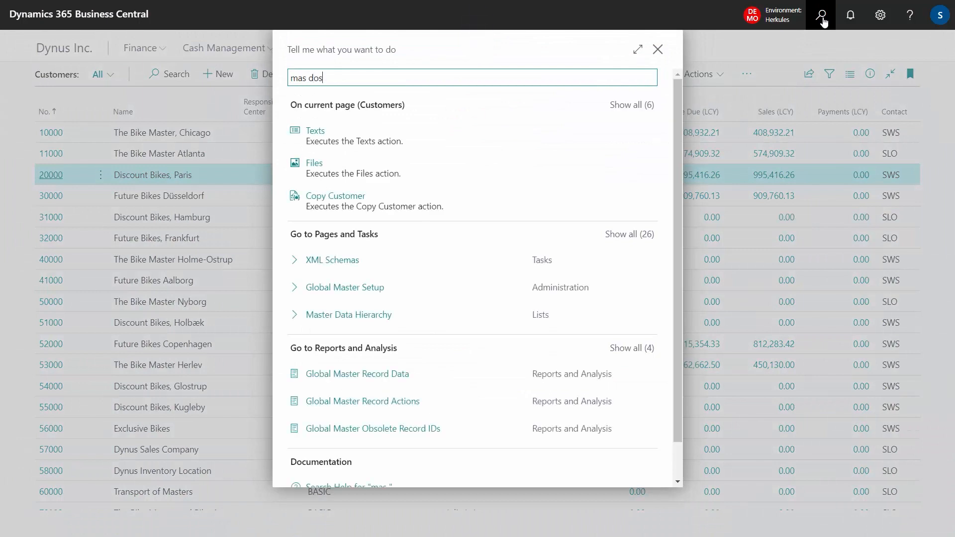
key(BackSpace)
text(c setup)
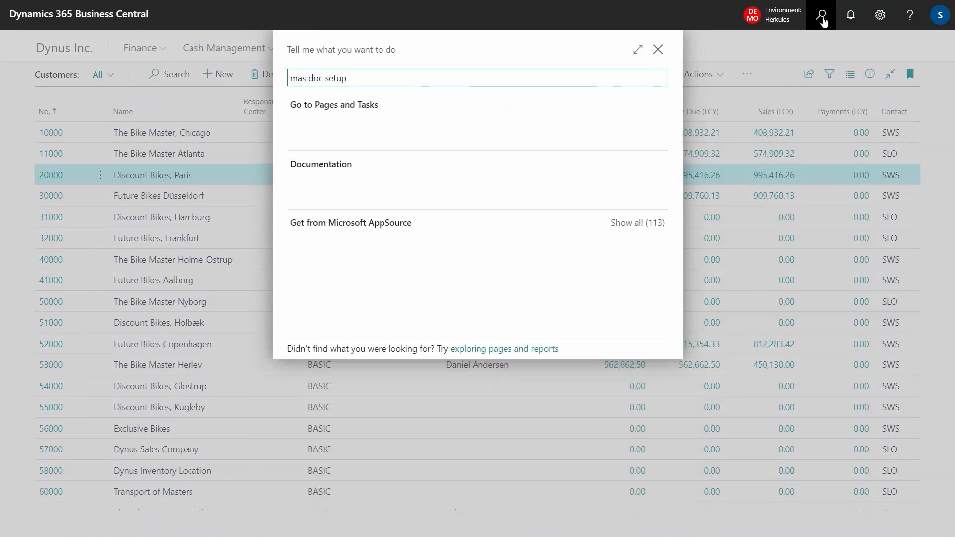
click(362, 132)
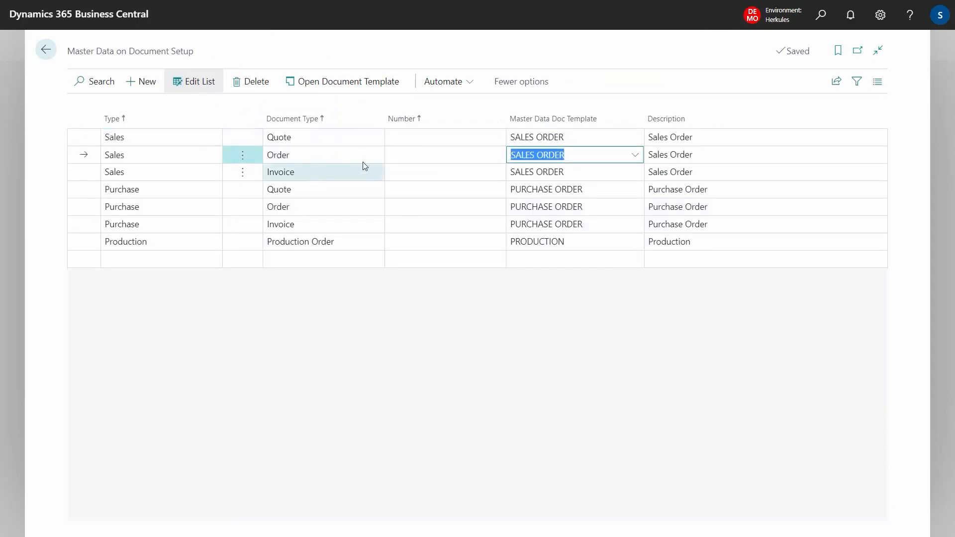
Step: Check the available document types on the Sales Order setup line, keeping Order selected
click(376, 156)
click(374, 158)
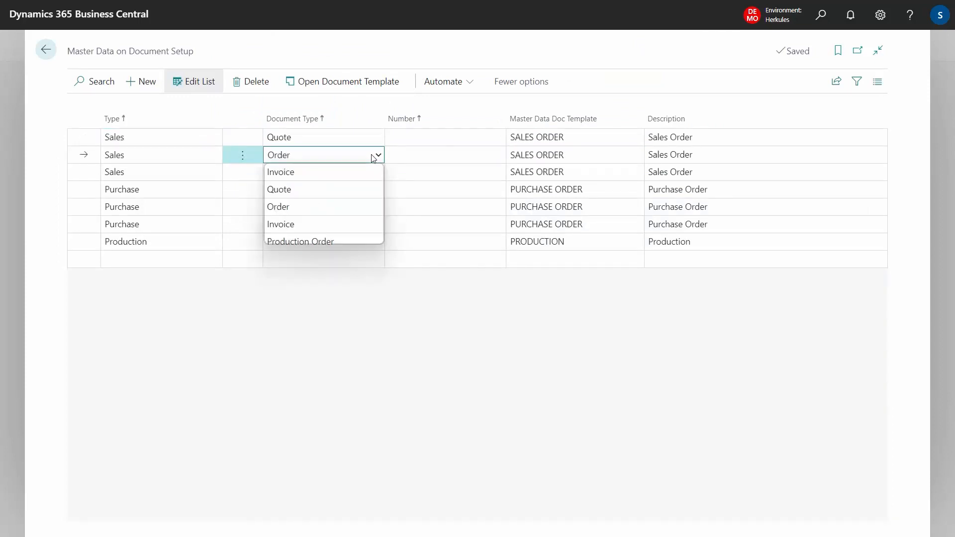
click(374, 158)
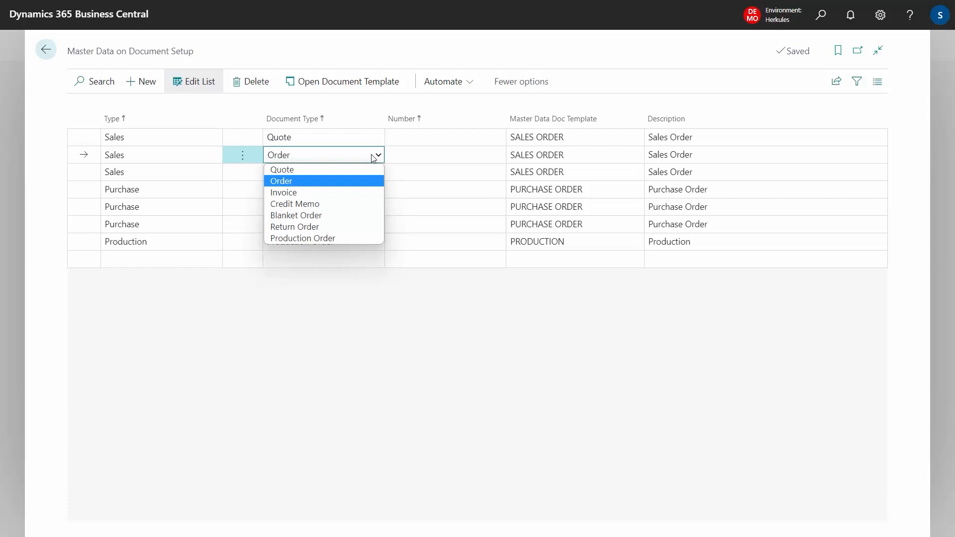
key(Tab)
Step: Open the SALES ORDER document template and its master data line template
click(348, 84)
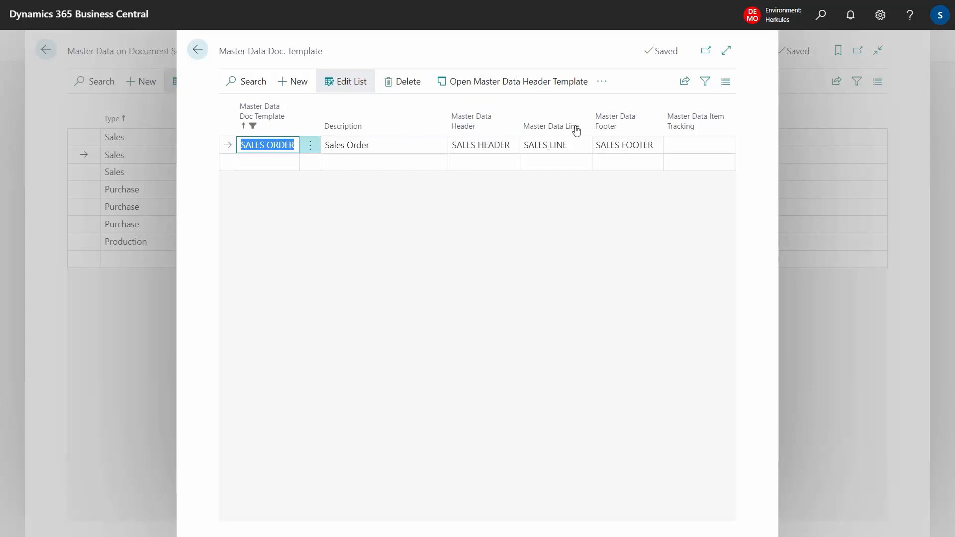
click(601, 84)
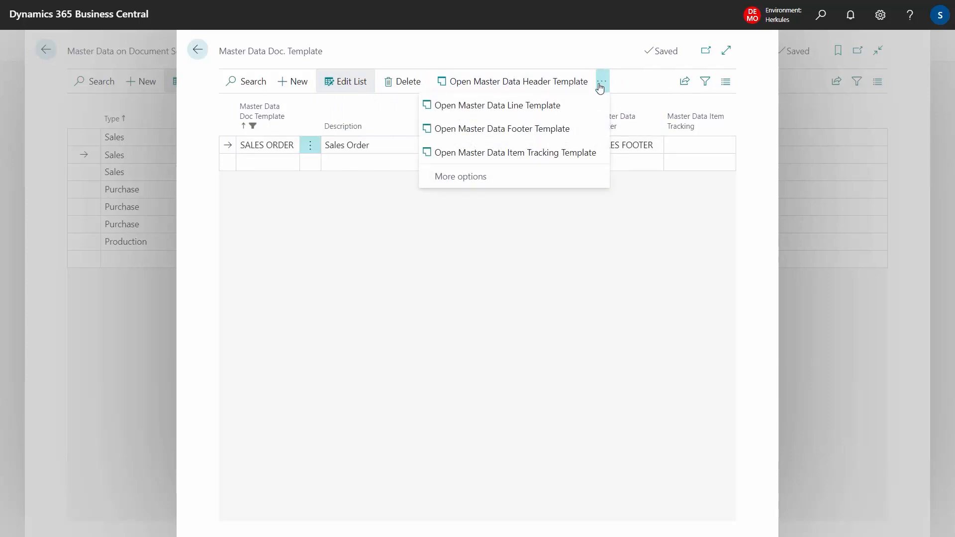
click(516, 110)
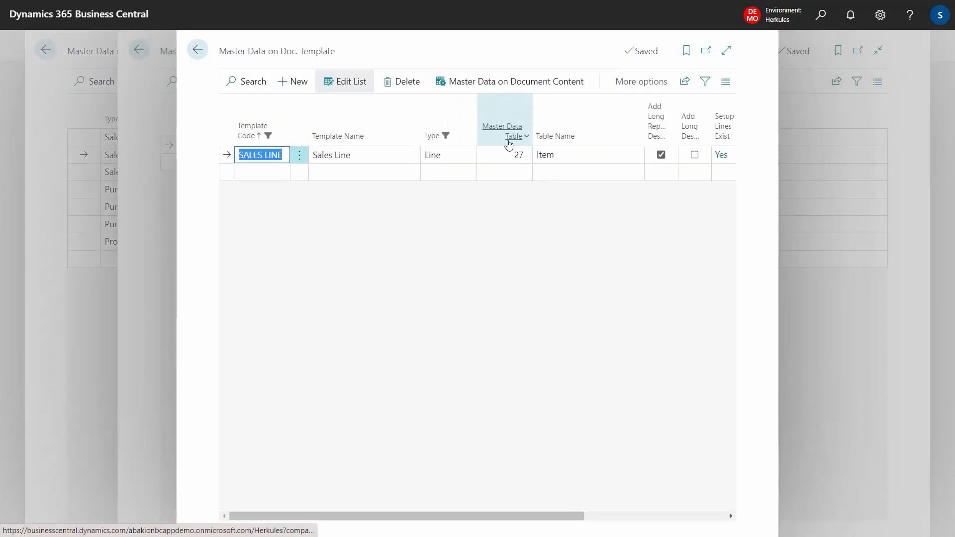
Step: Examine the SALES LINE template's Add Long Report Description option and its master data document content, then close the setup
mouse_move(655, 130)
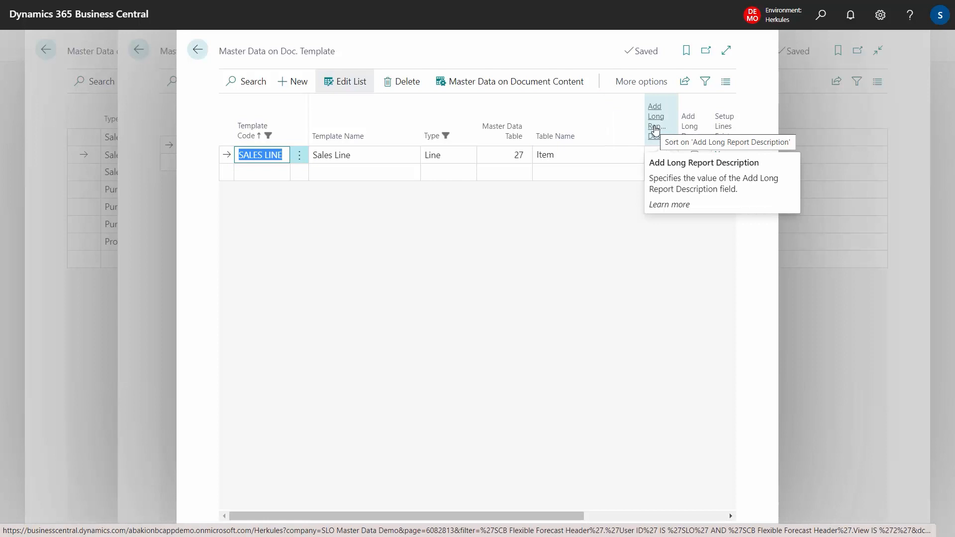
click(514, 84)
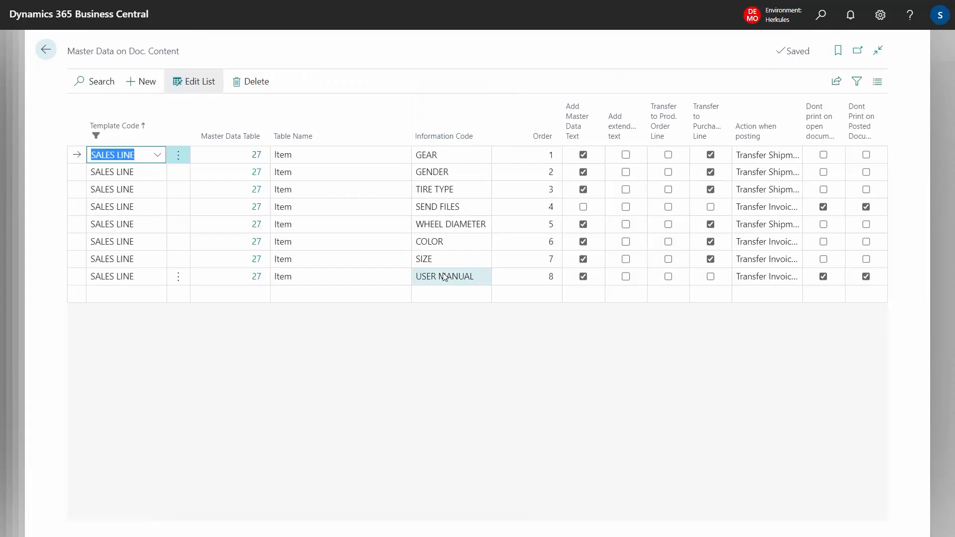
key(Escape)
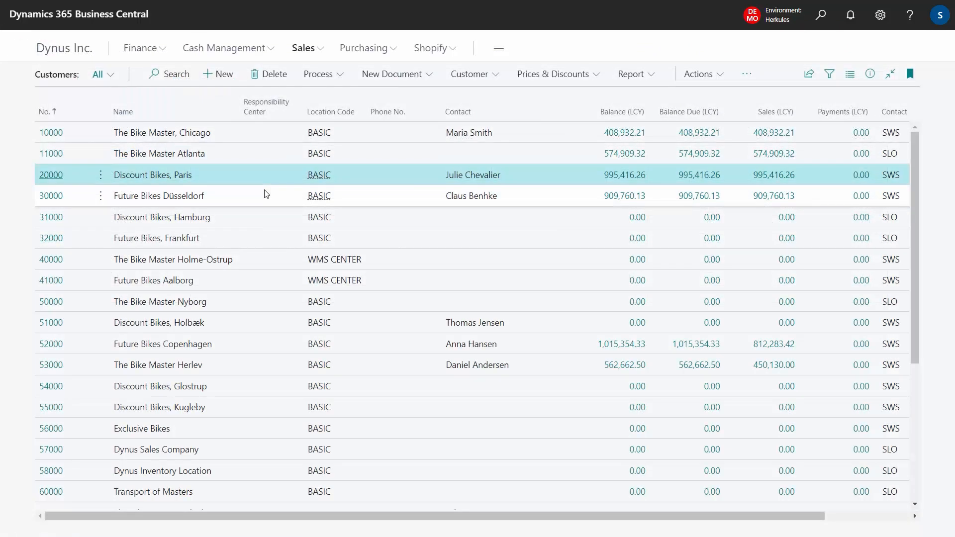